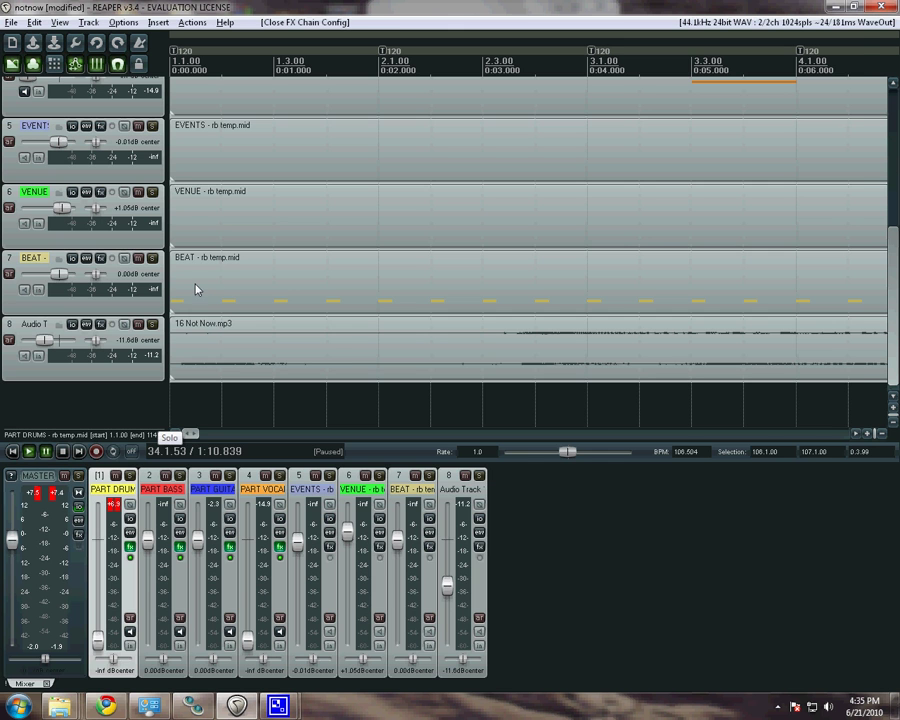
Examine the upbeat and downbeat notes in the BEAT take from measure 1 to the end of the song
double_click(200, 290)
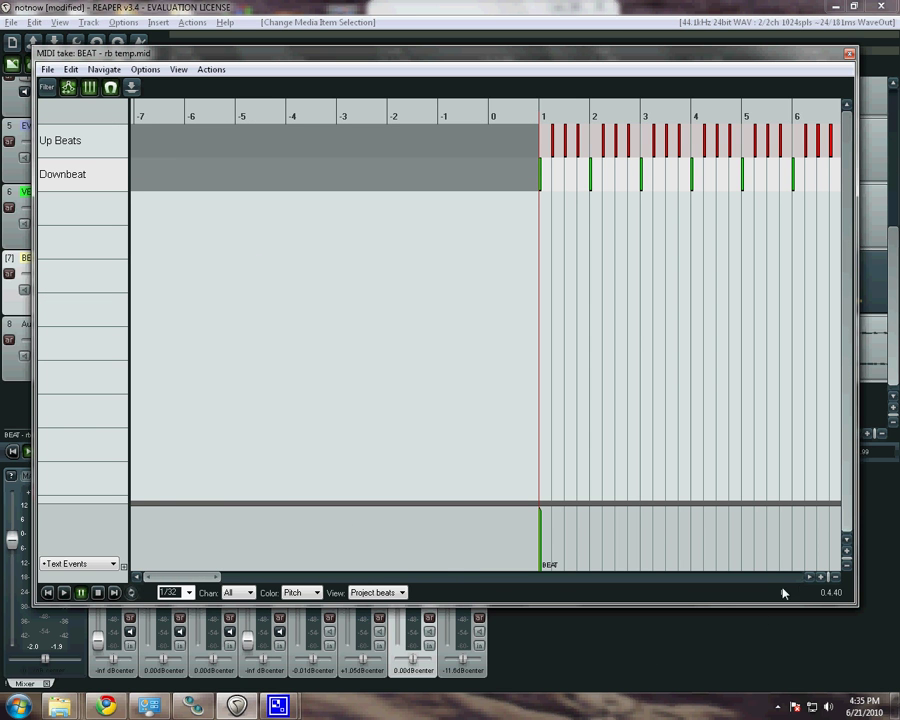
click(811, 577)
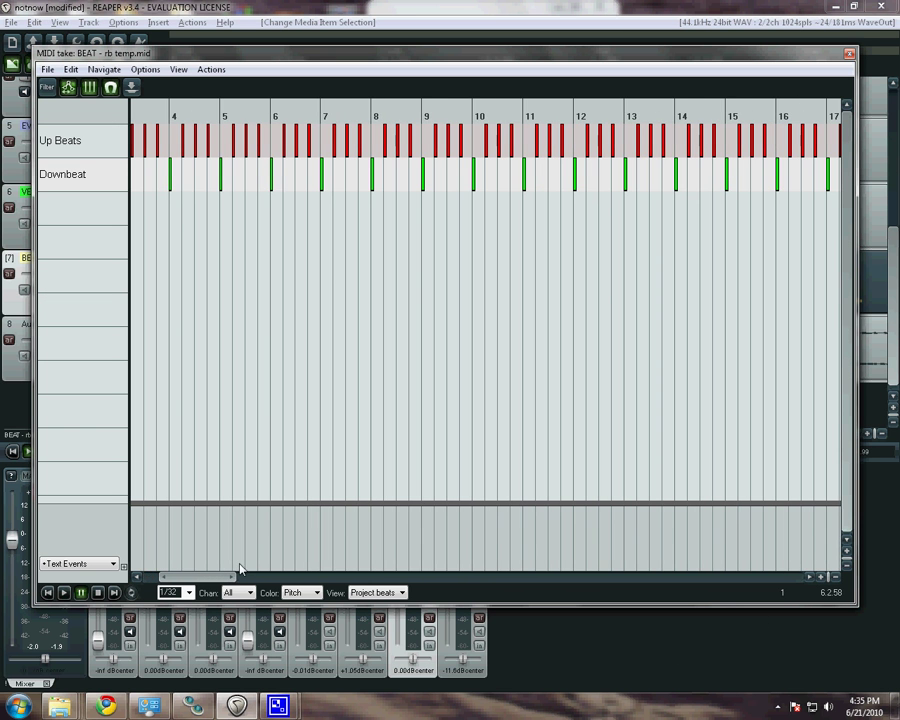
click(137, 578)
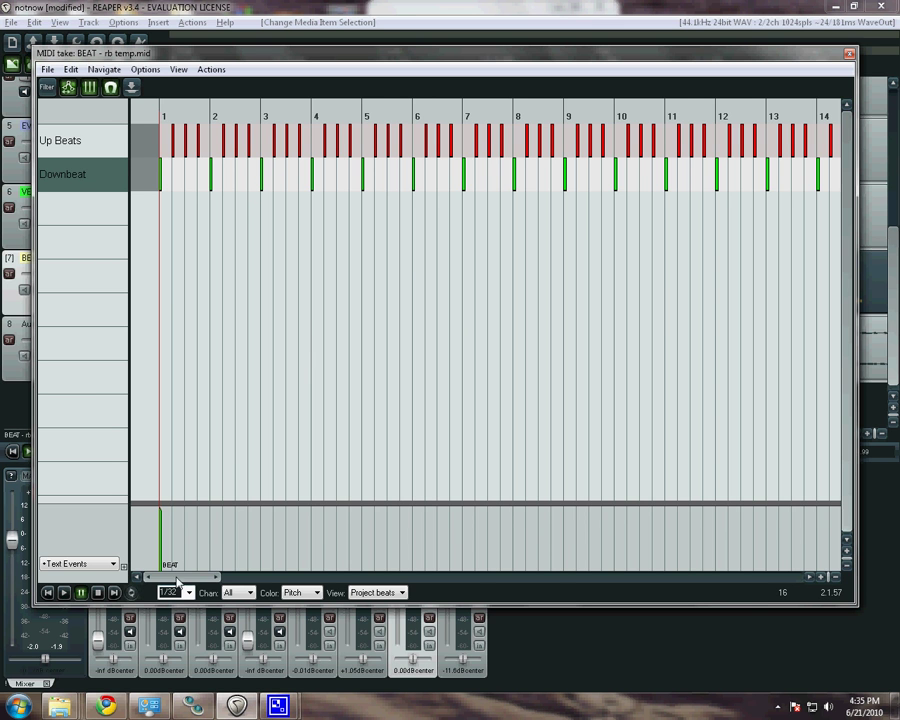
drag(177, 581, 822, 588)
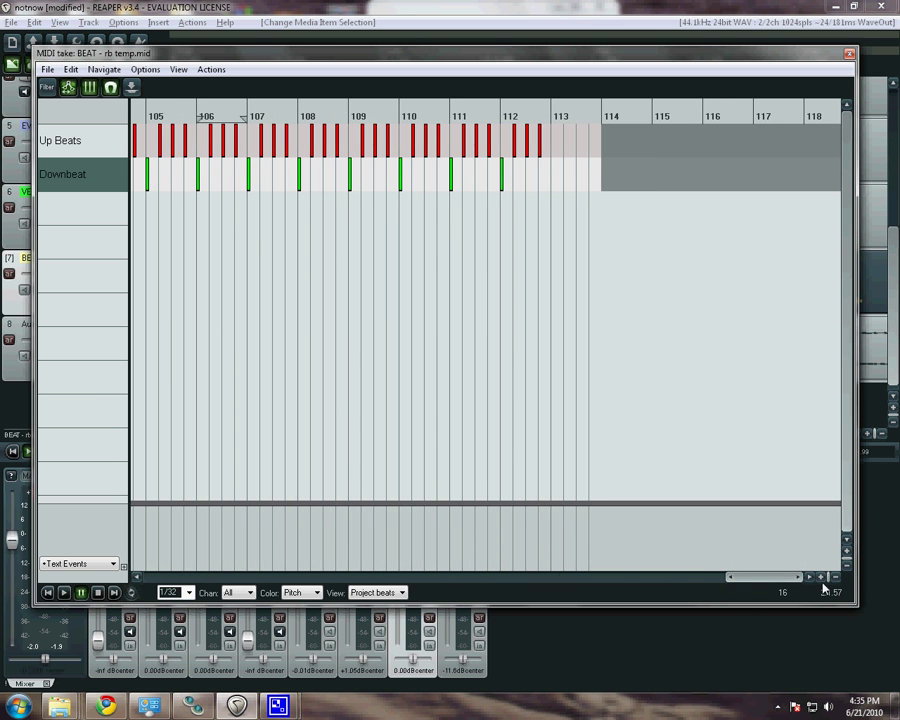
click(451, 180)
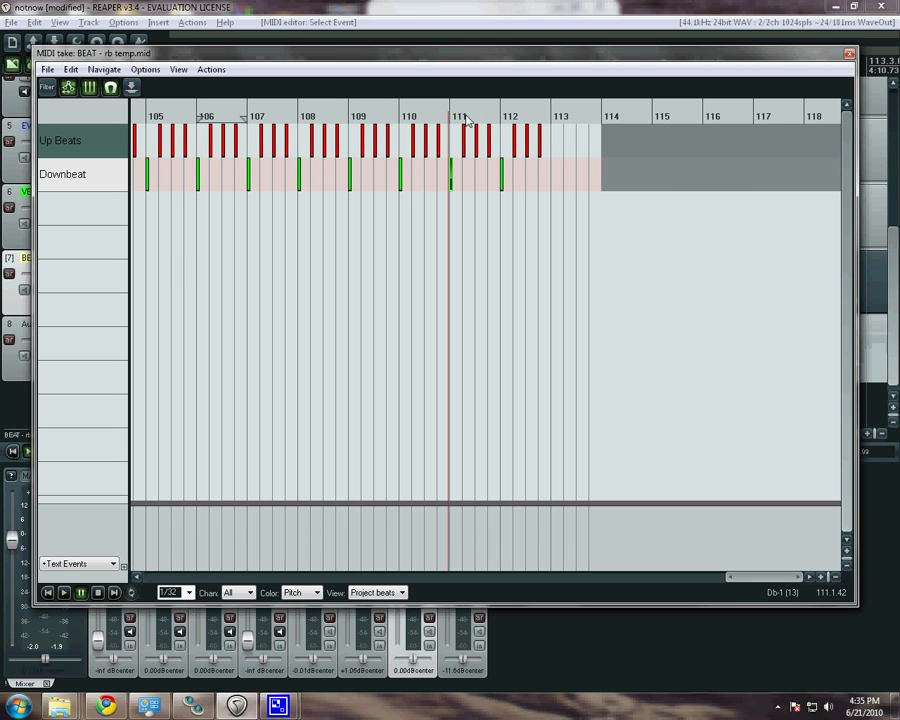
click(62, 174)
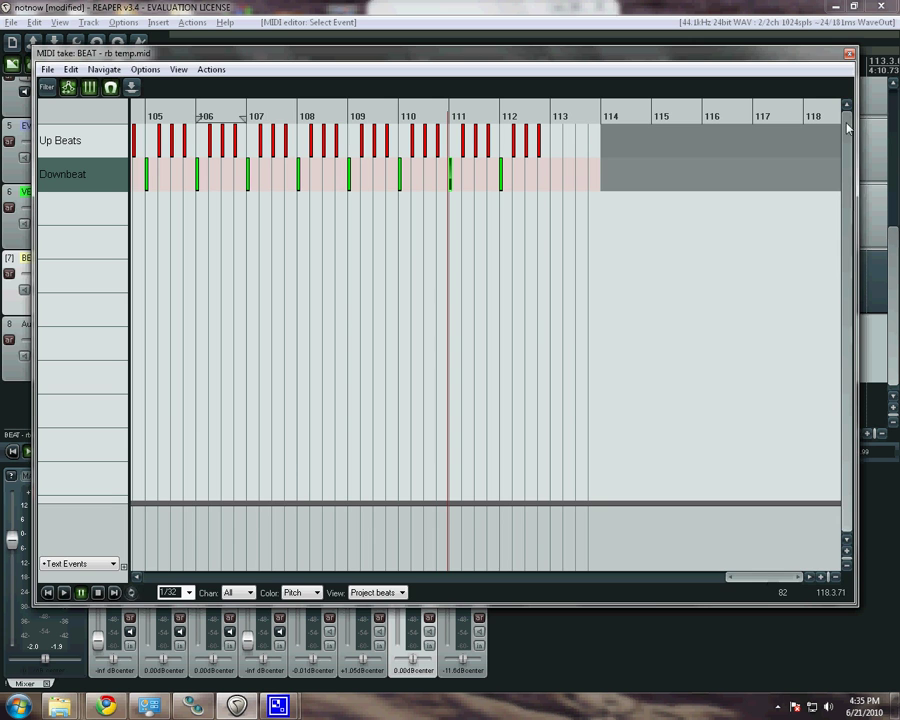
click(850, 58)
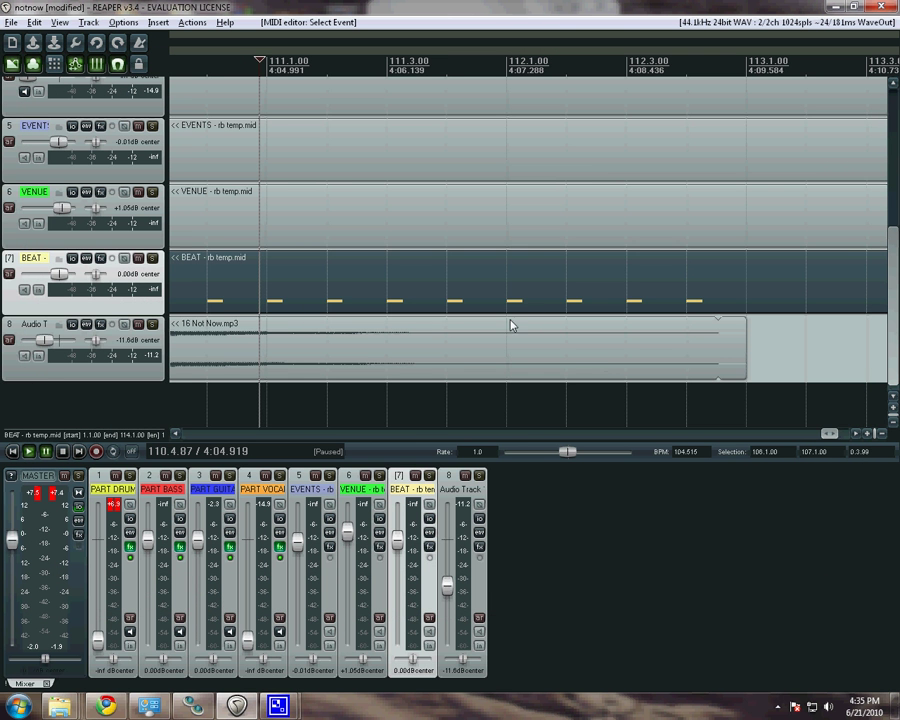
Compare where the MIDI items and the 16 Not Now.mp3 audio end on the timeline
scroll(370, 280, up, 1)
click(221, 235)
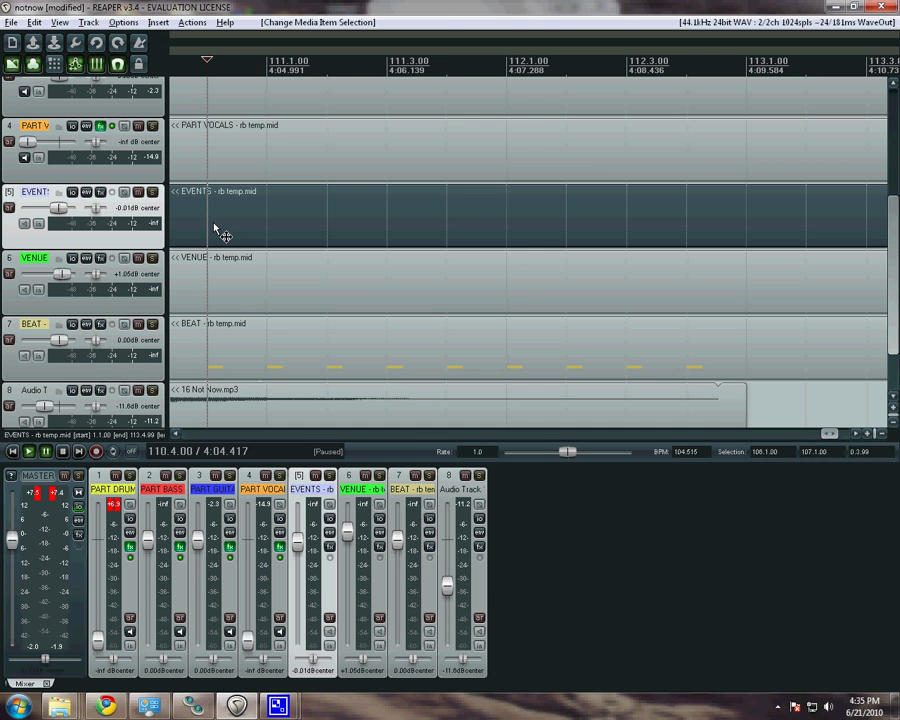
key(minus)
key(minus)
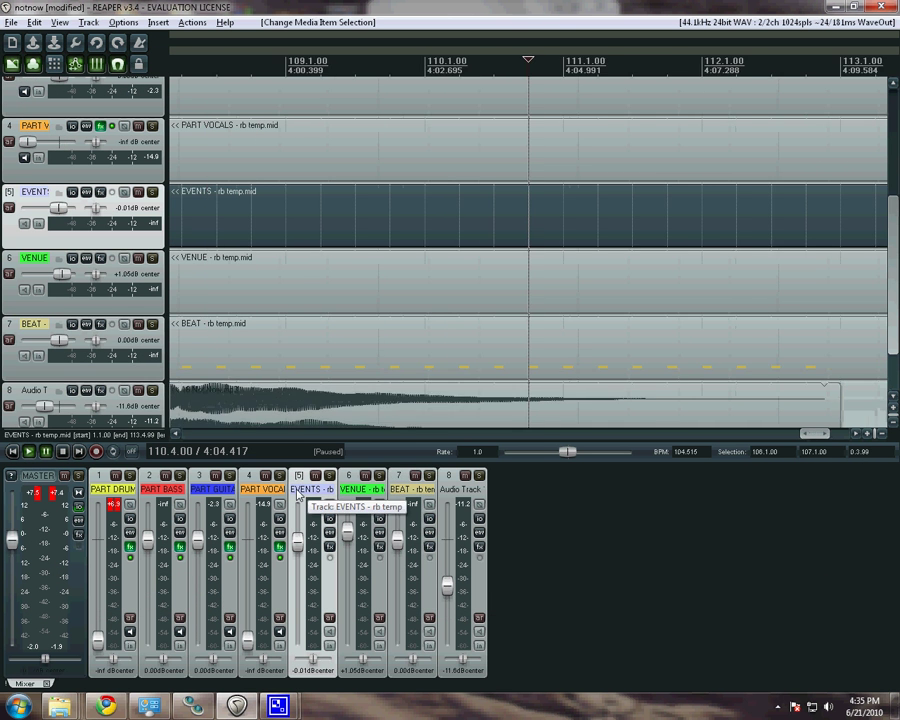
scroll(713, 321, down, 4)
scroll(689, 193, up, 4)
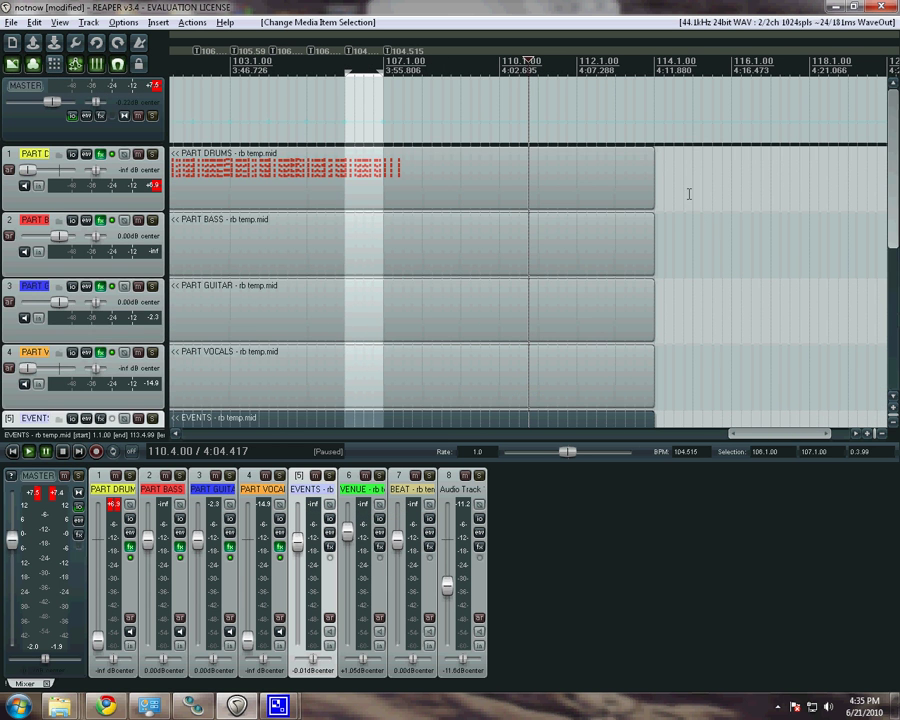
scroll(513, 330, down, 3)
scroll(513, 330, down, 1)
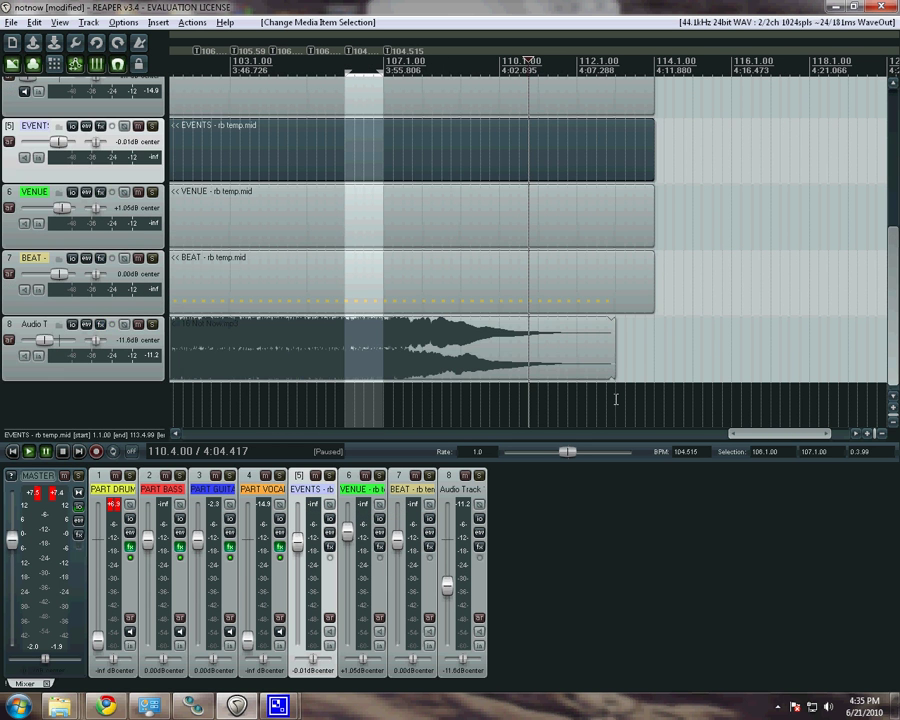
Play the fading end of the 16 Not Now.mp3 audio and pause playback after measure 111
click(450, 333)
key(space)
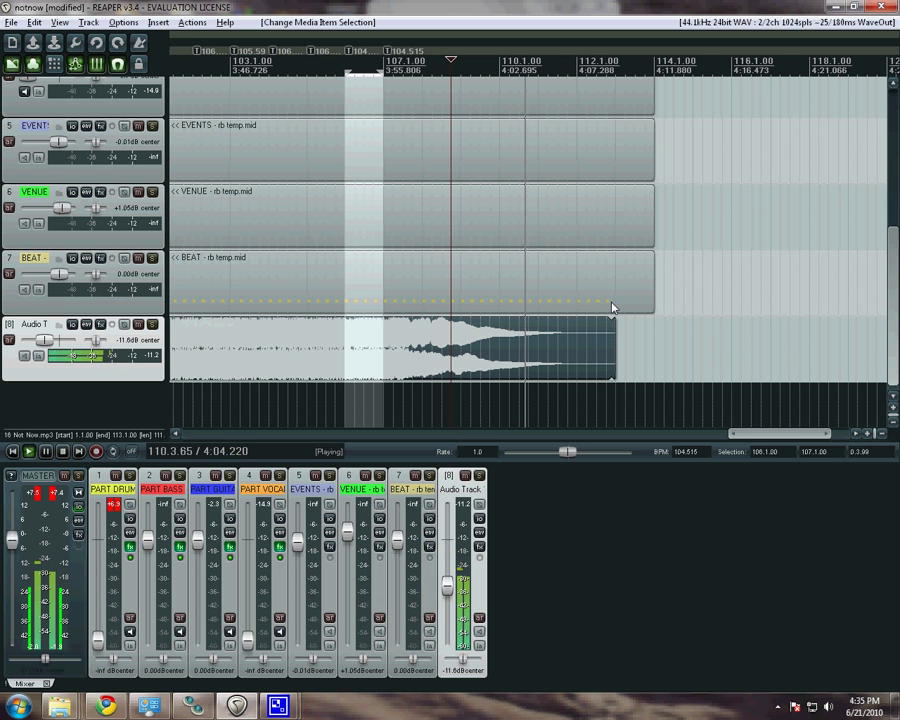
key(ctrl+space)
Check the final beat notes in the BEAT take against the end of the audio
scroll(696, 316, up, 2)
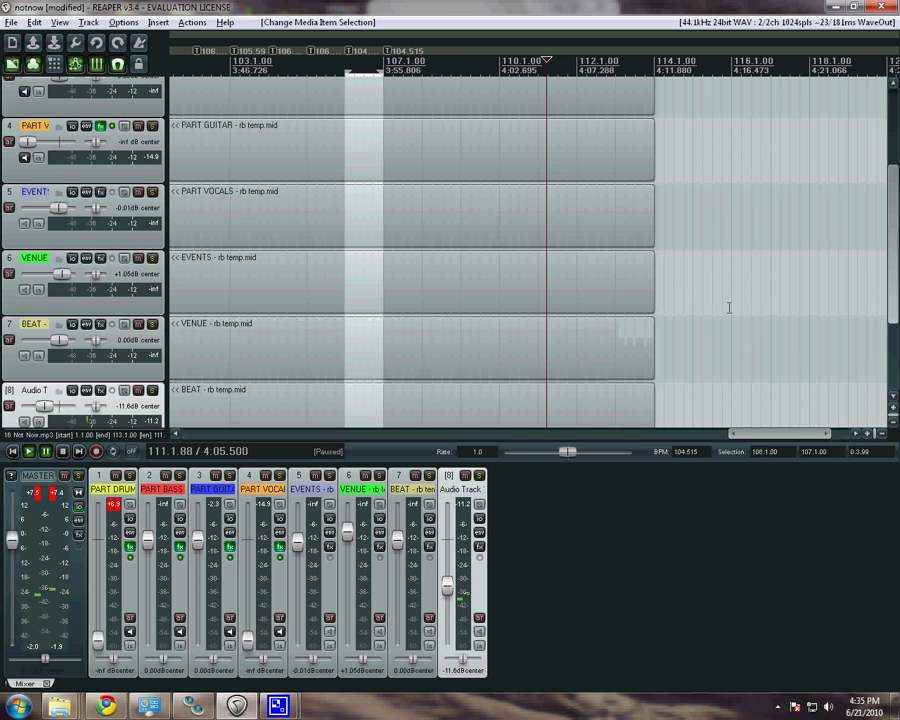
scroll(610, 300, down, 2)
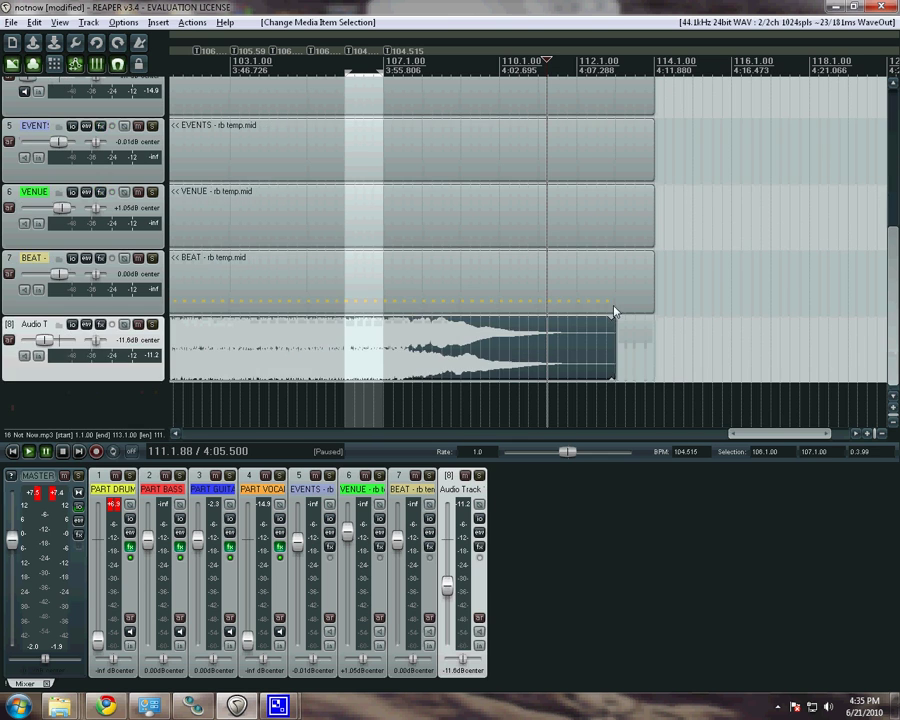
double_click(607, 303)
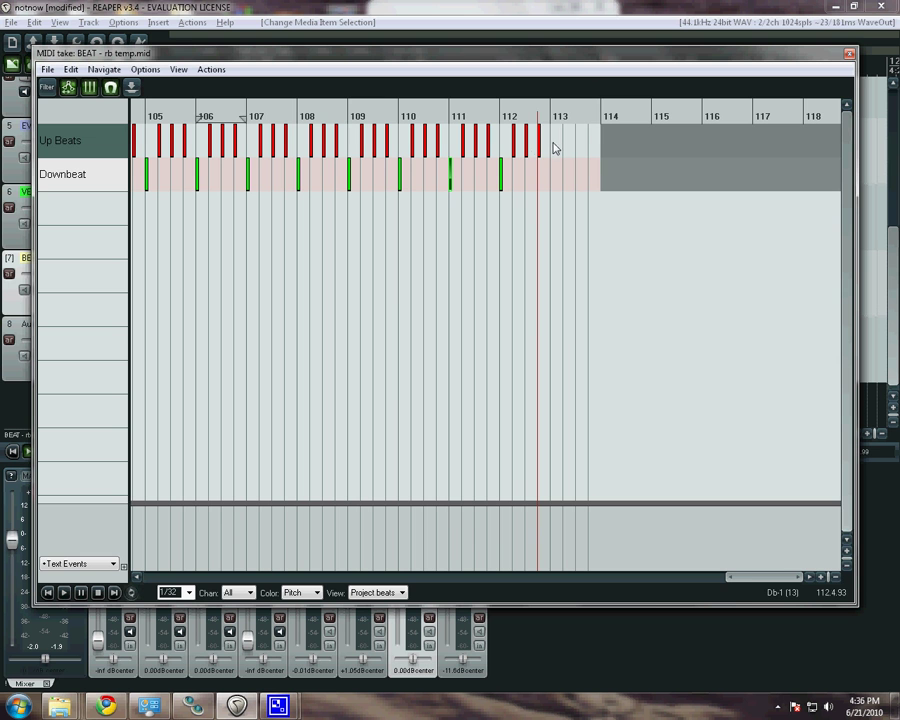
click(849, 55)
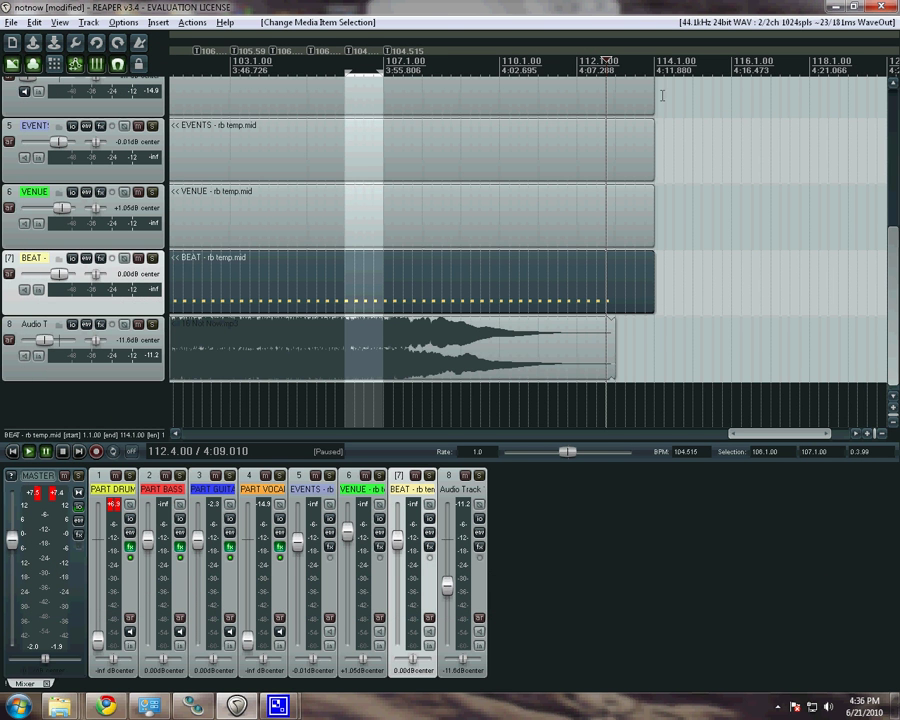
Open the EVENTS take for editing near measure 113 and reposition its MIDI editor so the text events are in view
scroll(648, 230, up, 5)
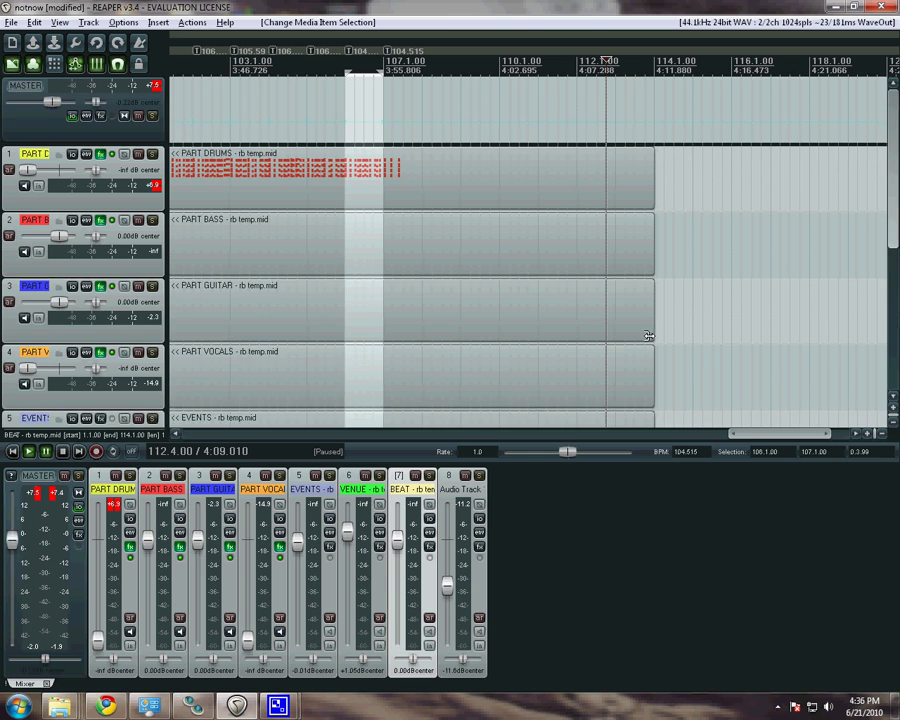
scroll(648, 300, down, 5)
double_click(607, 195)
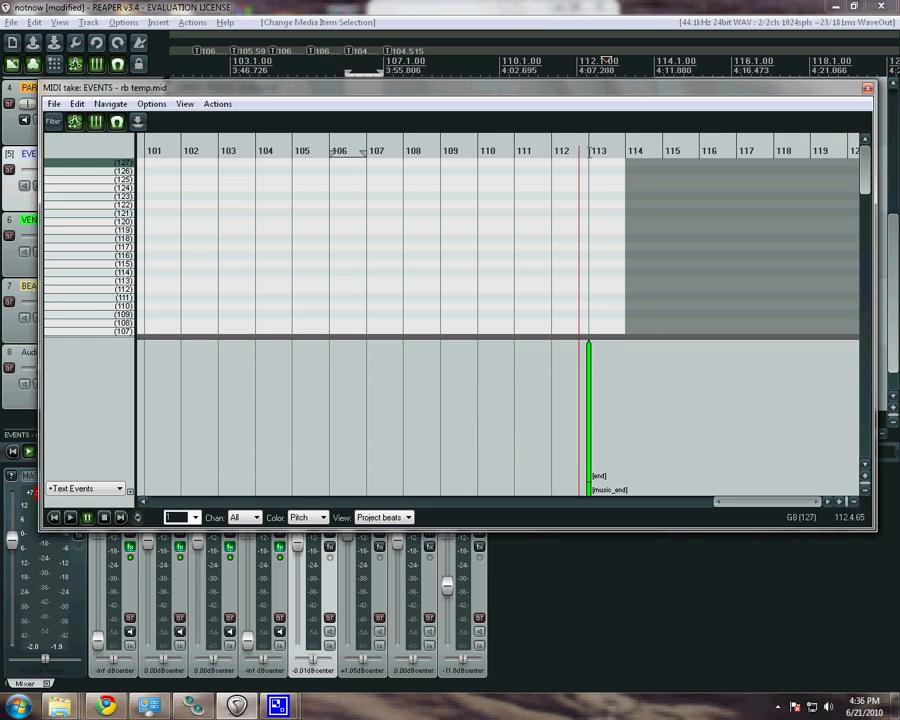
drag(650, 91, 660, 296)
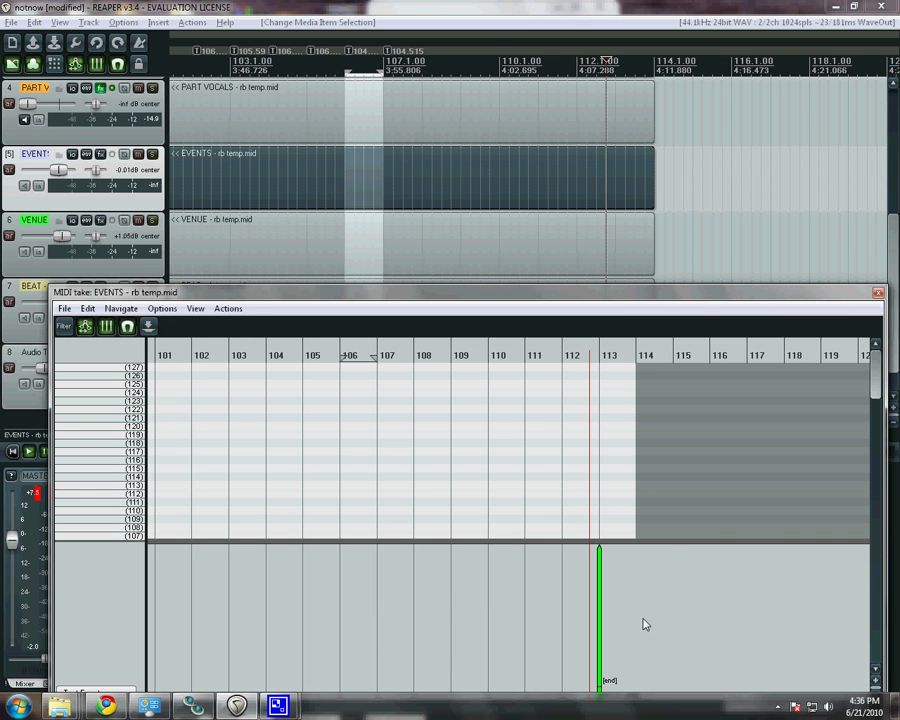
drag(642, 300, 620, 203)
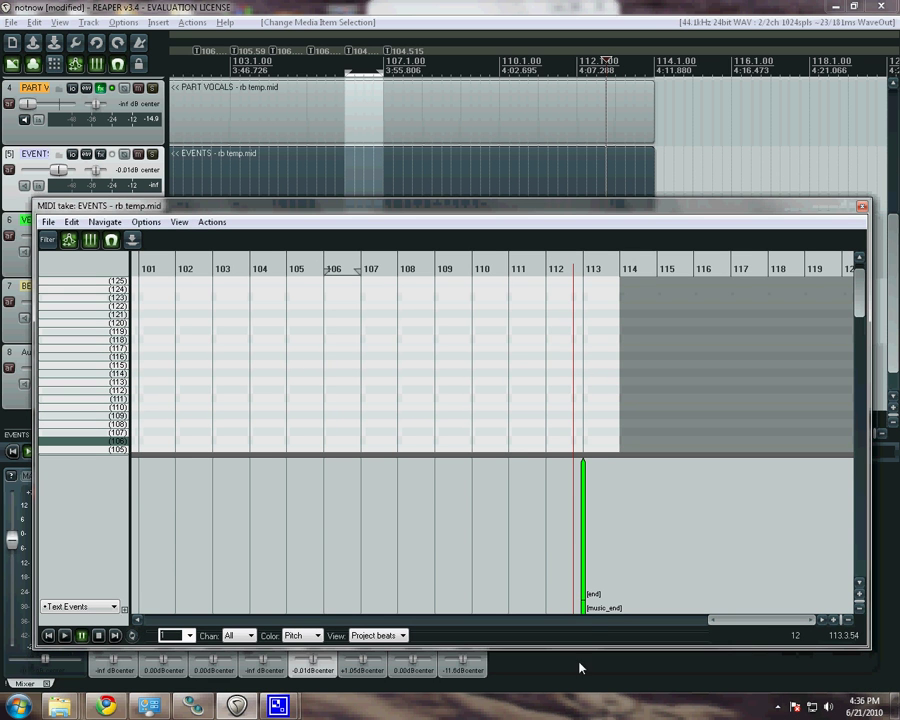
Delete the [music_end] and [end] text events at measure 113 of the EVENTS take
double_click(585, 608)
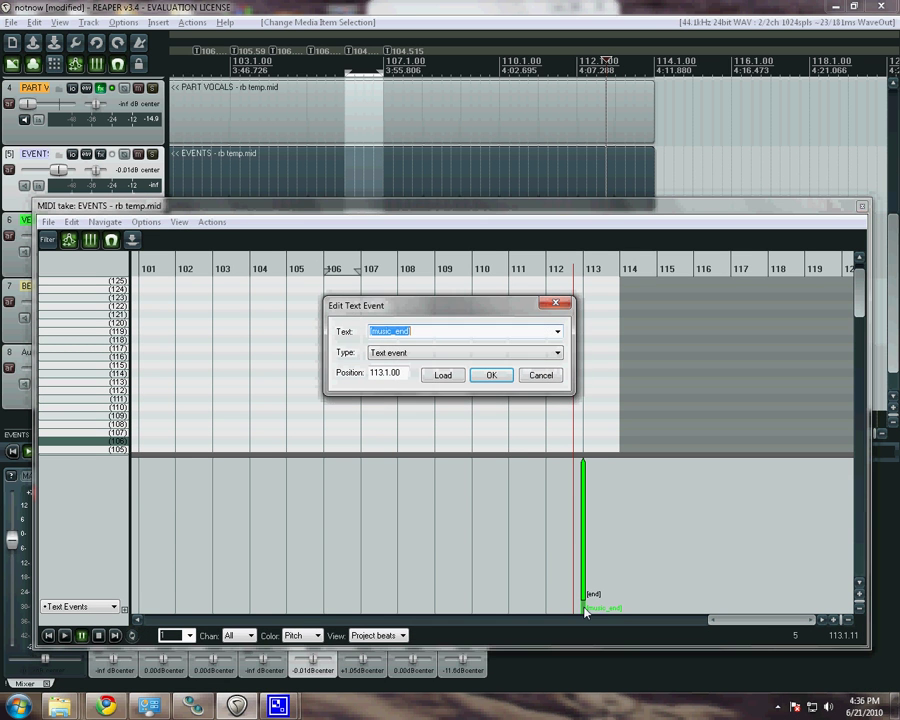
click(540, 375)
key(Delete)
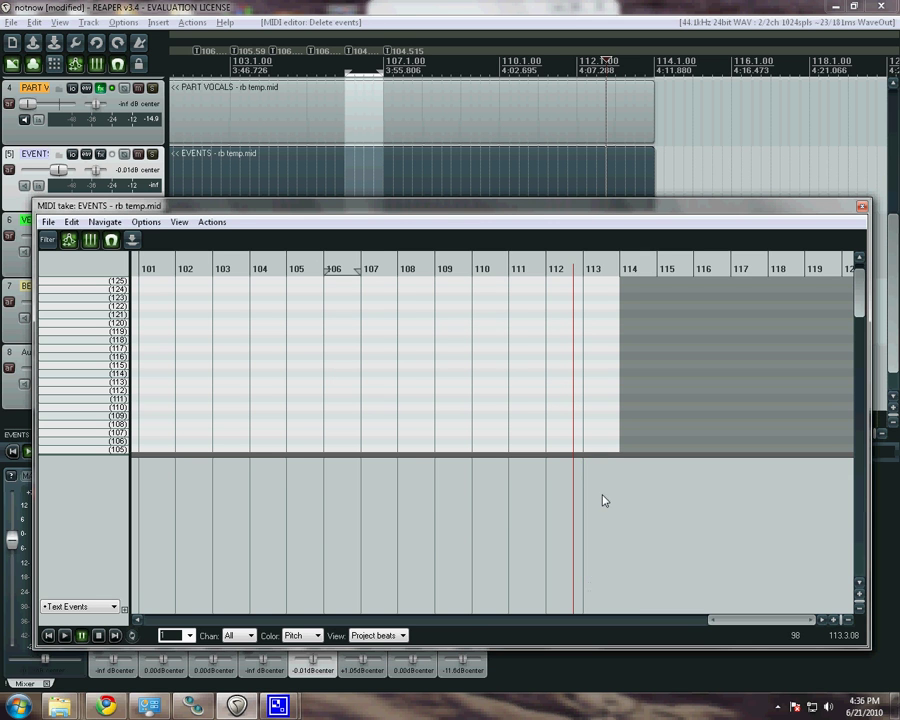
Add the text events [music_end] and [end] at position 113.1.00 in the EVENTS take
click(590, 268)
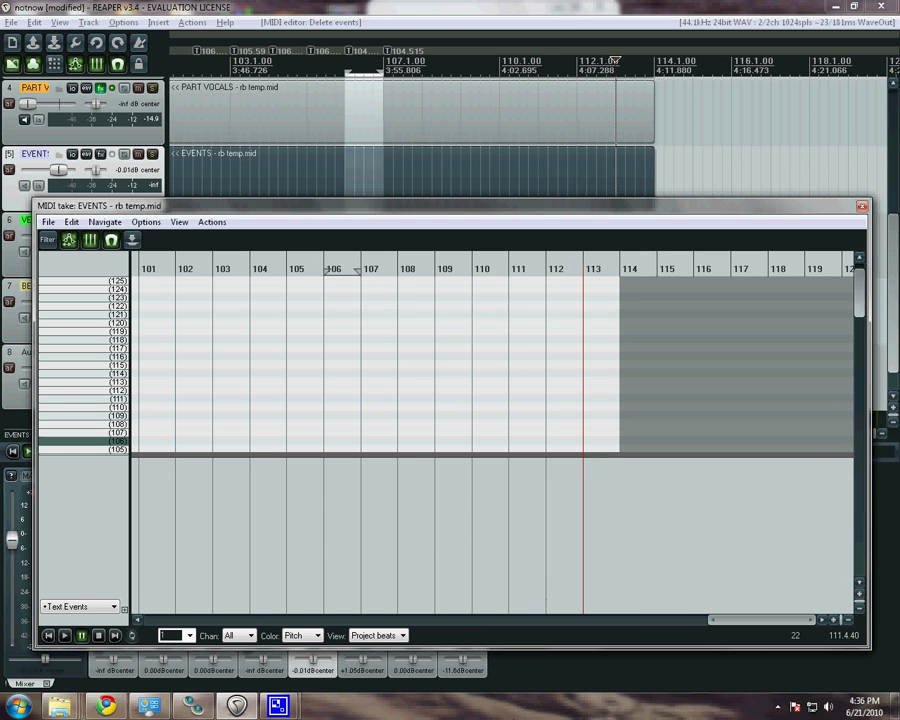
mouse_move(757, 627)
mouse_down()
mouse_move(234, 614)
mouse_move(848, 618)
mouse_move(8, 623)
mouse_move(779, 633)
mouse_move(742, 589)
mouse_move(736, 616)
mouse_move(758, 626)
mouse_up()
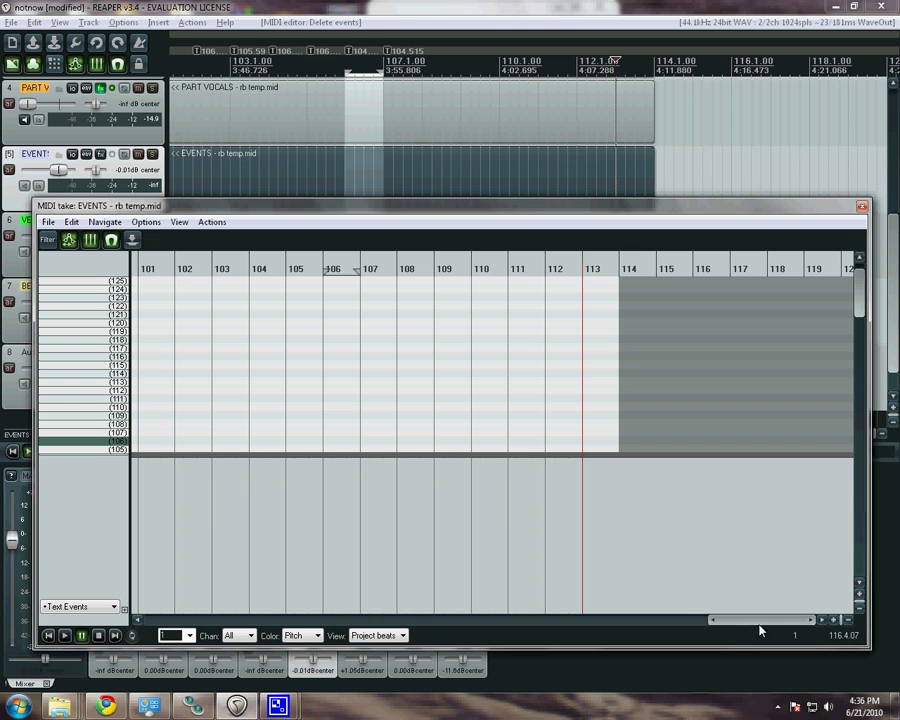
double_click(586, 498)
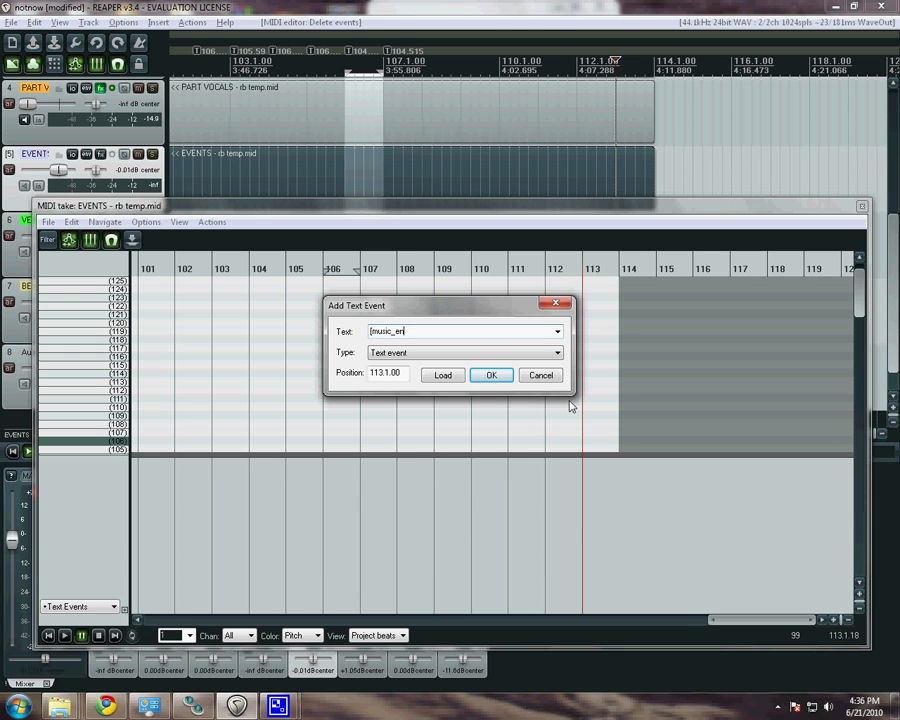
key(Return)
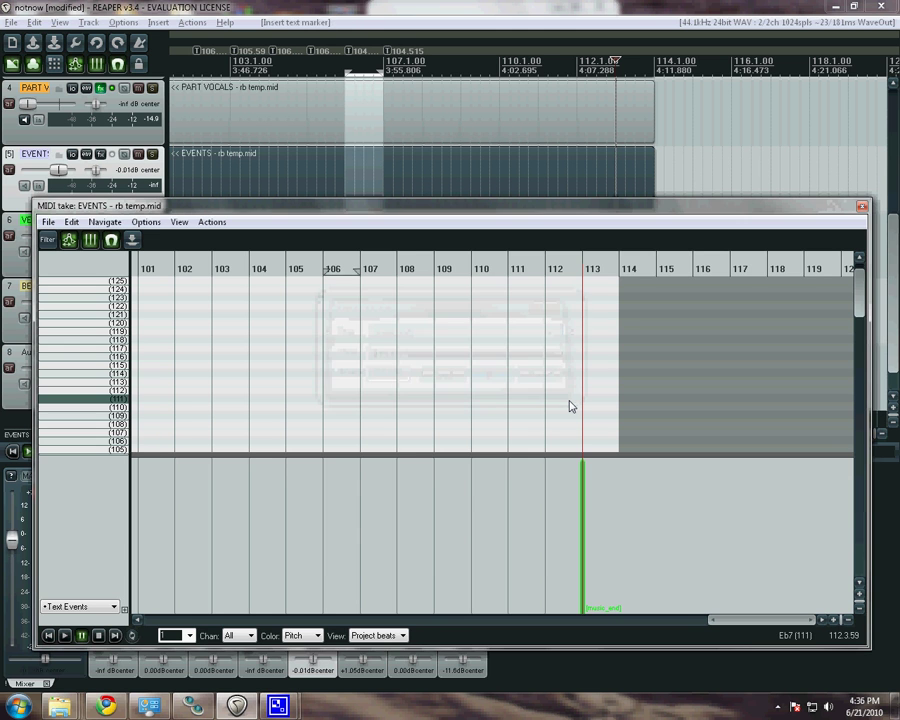
double_click(591, 510)
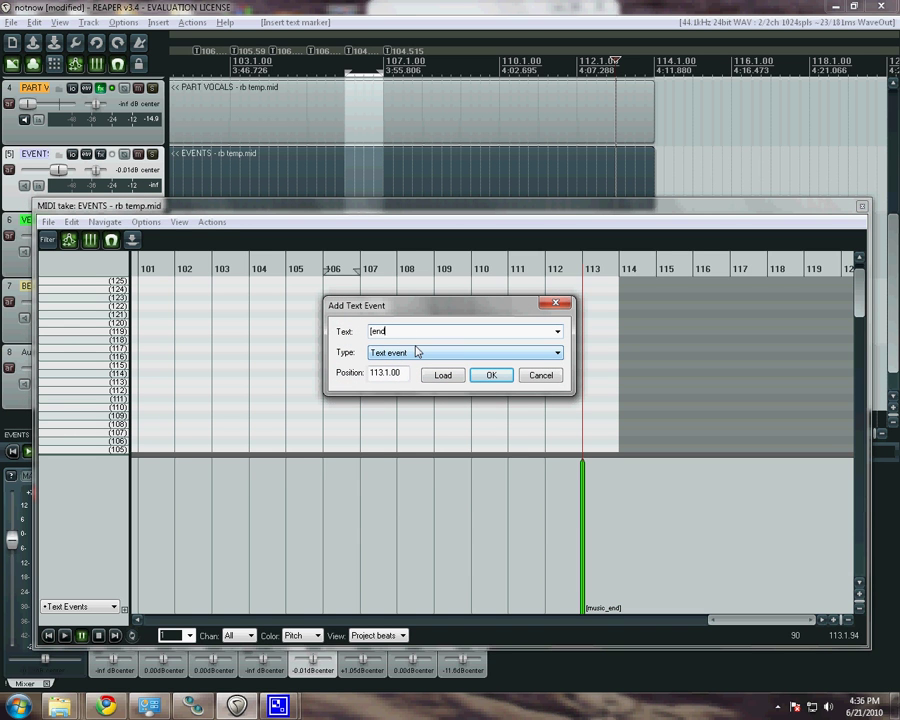
key(Return)
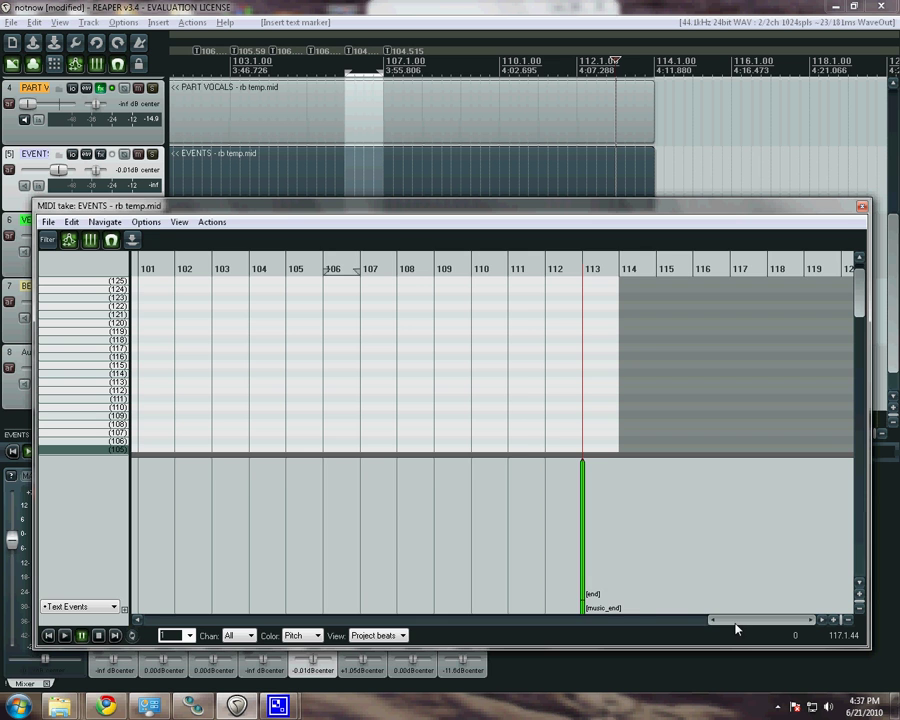
Try moving the [music_start] text event to measure 4, return it to measure 1, and close the EVENTS take
drag(736, 628, 176, 630)
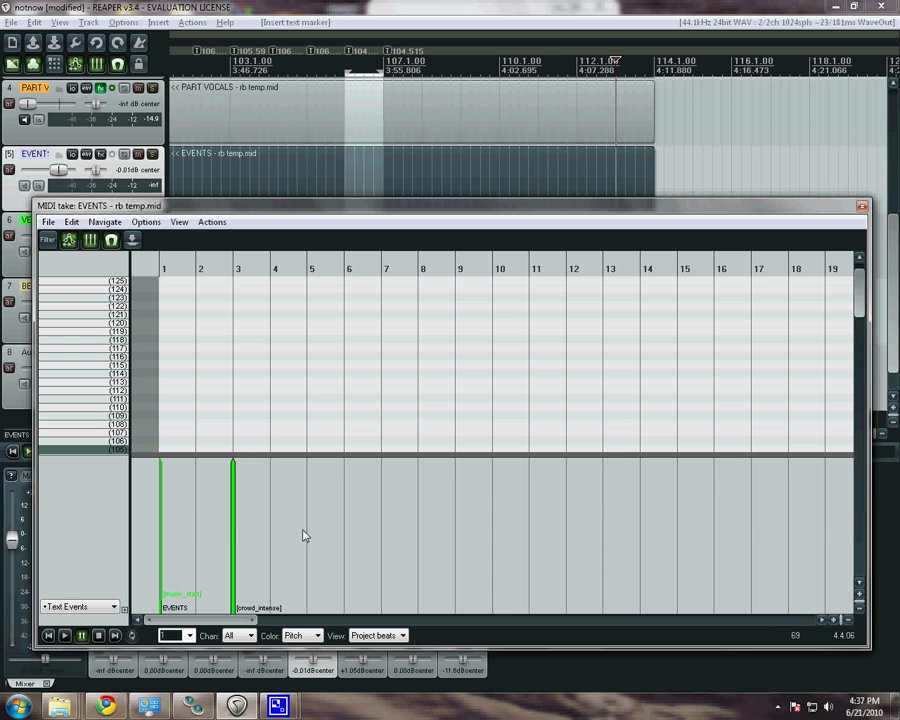
click(178, 552)
drag(162, 563, 281, 556)
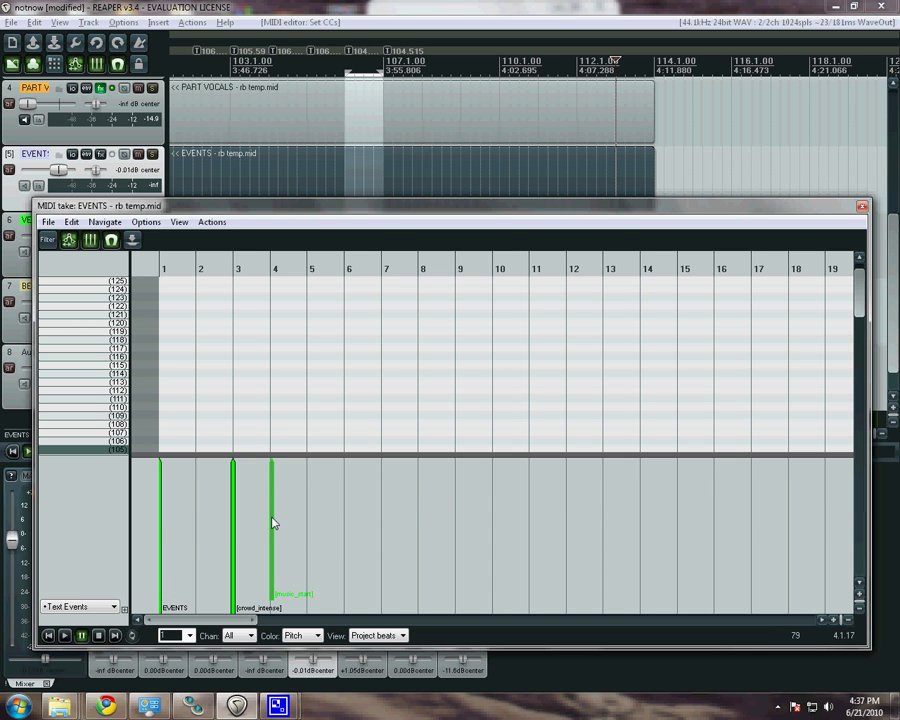
drag(274, 522, 170, 522)
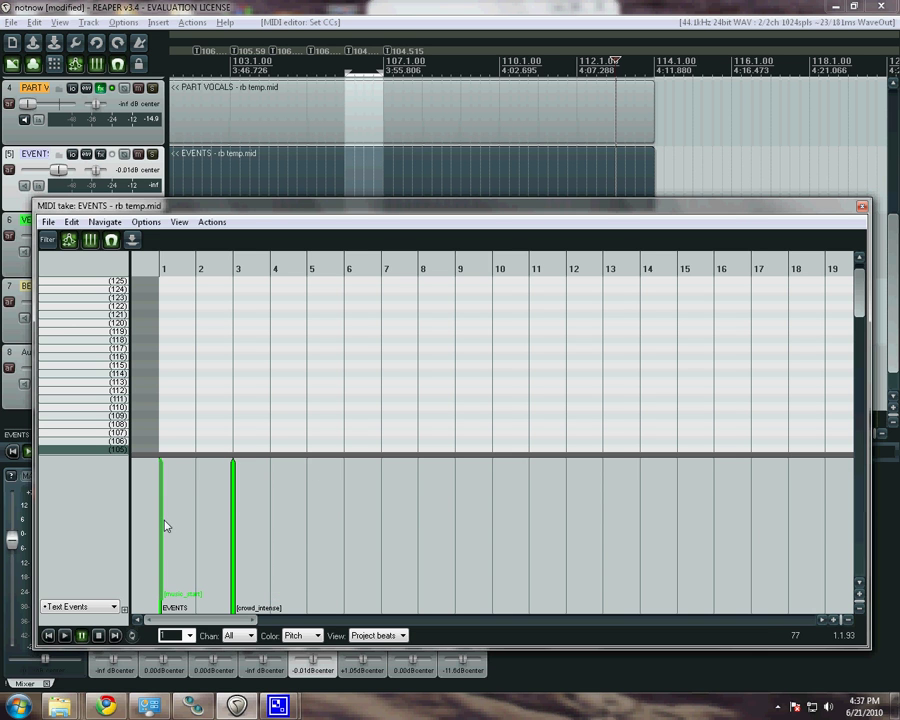
drag(178, 588, 160, 570)
click(199, 581)
click(862, 207)
Open the PART DRUMS take at the start of the song and examine the drum mix text events at measure 1
scroll(297, 338, up, 5)
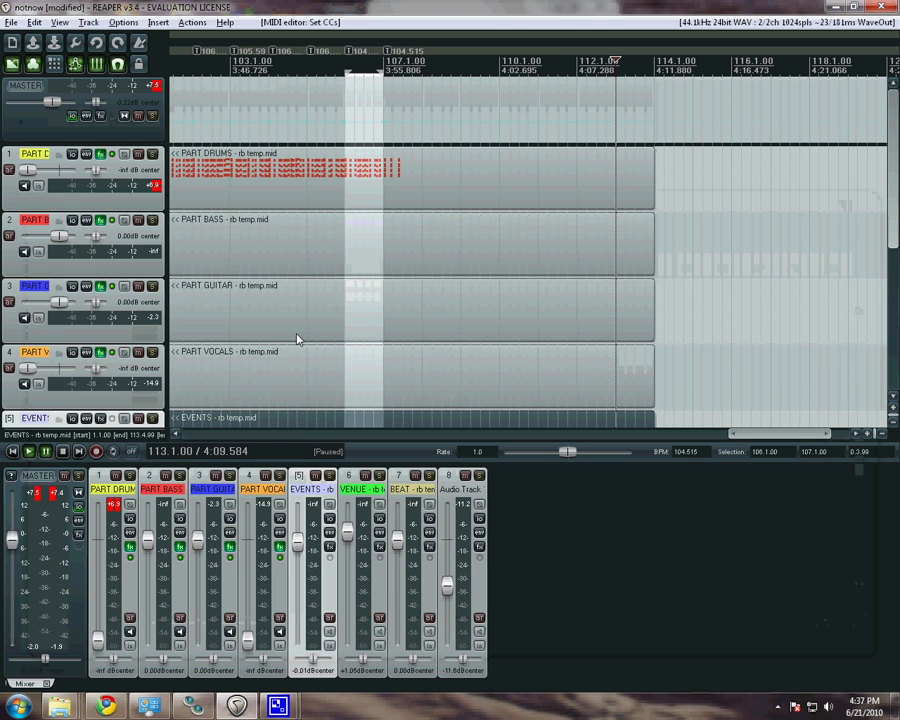
drag(772, 440, 217, 437)
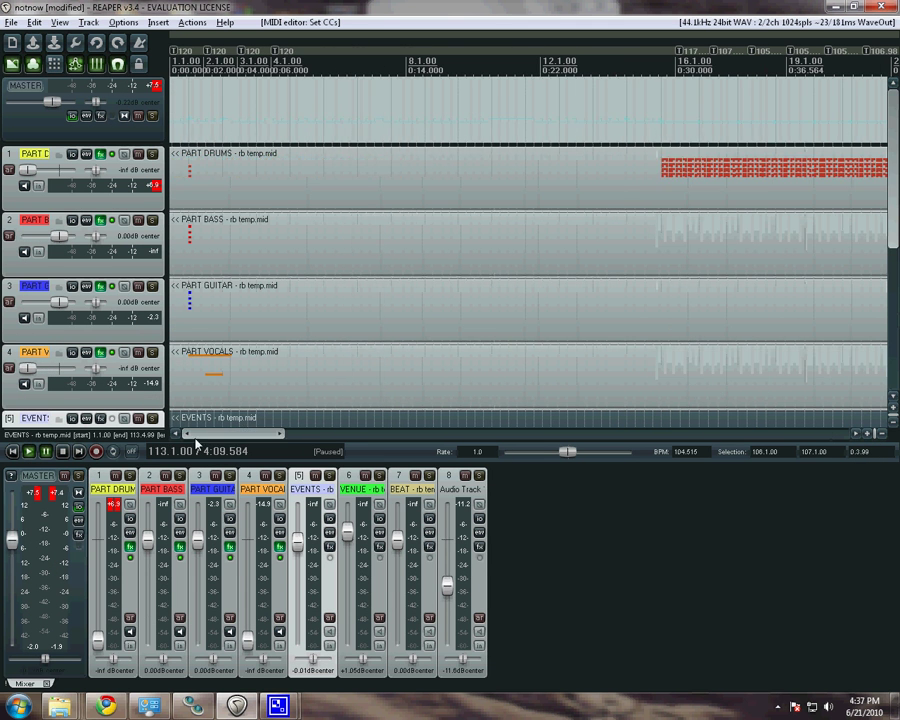
double_click(203, 184)
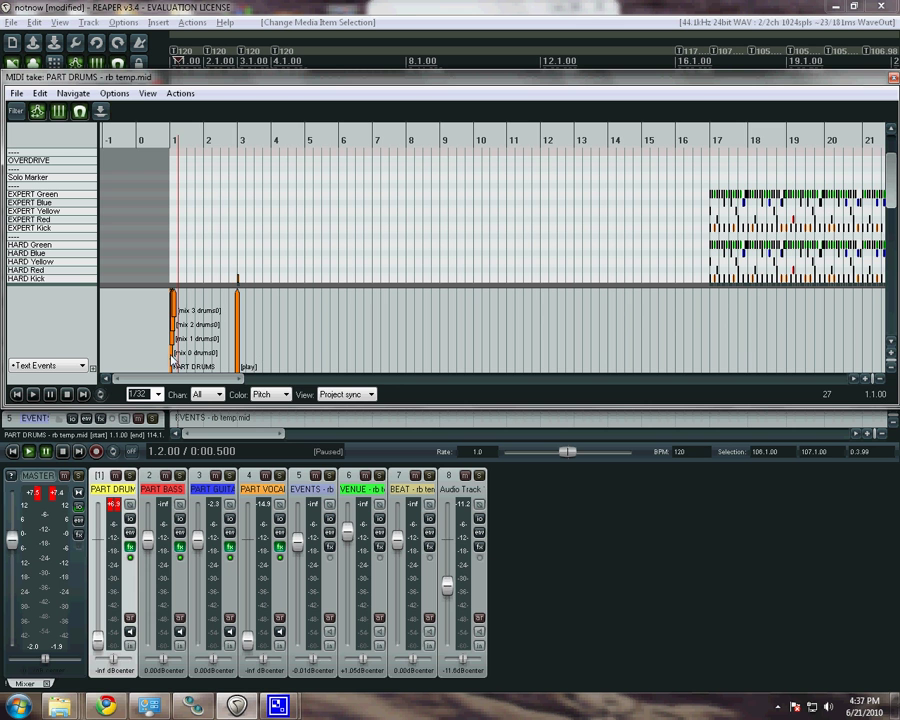
scroll(174, 356, up, 8)
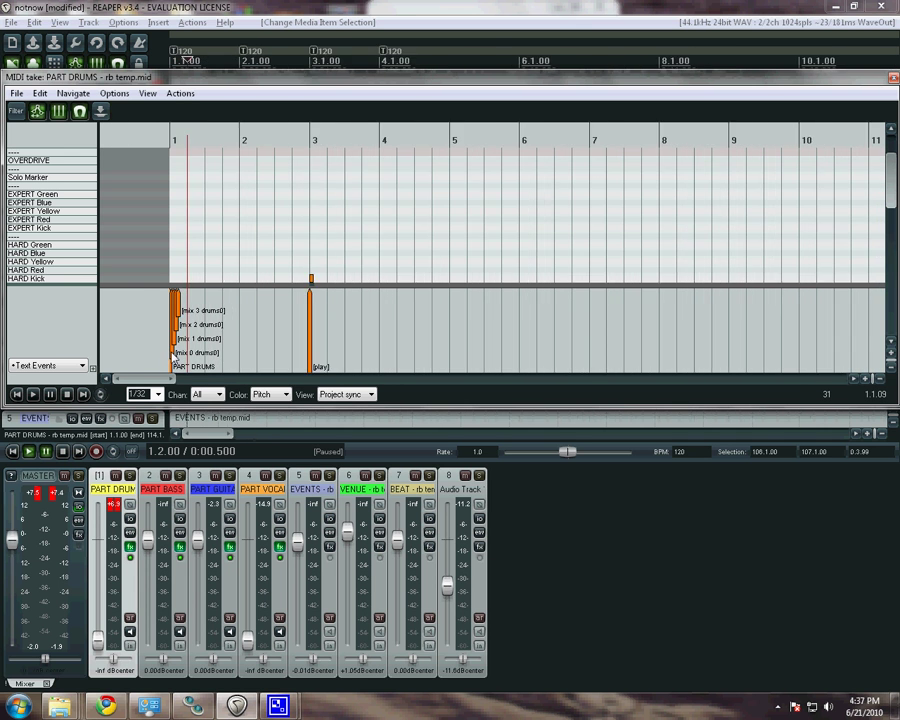
Try [mix 0 drums1] as the text of the mix event at 1.1.12, restore [mix 0 drums0], and close the PART DRUMS take
scroll(174, 357, up, 8)
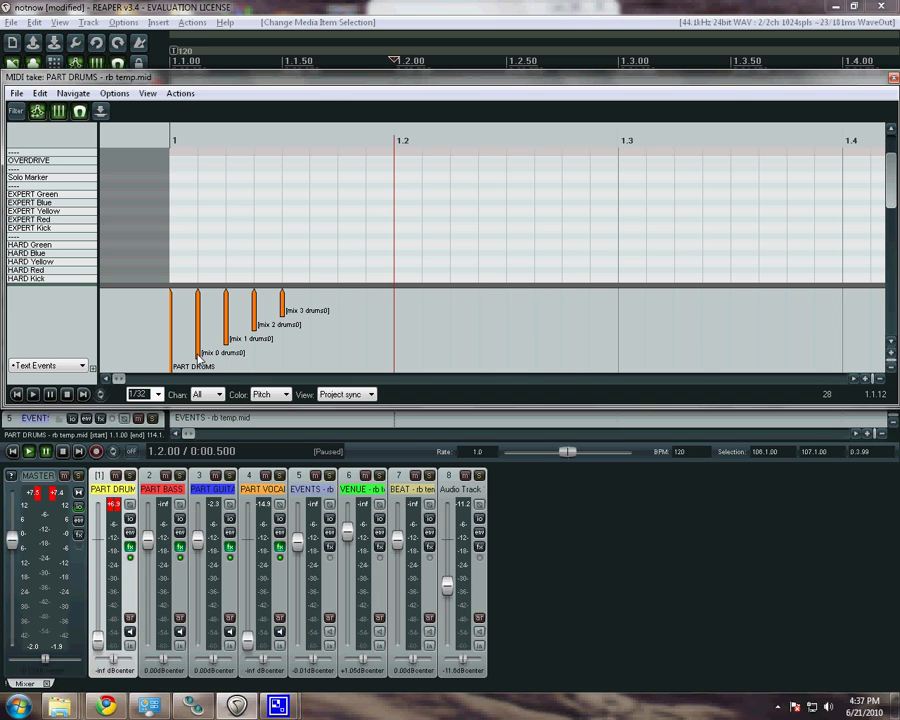
double_click(198, 356)
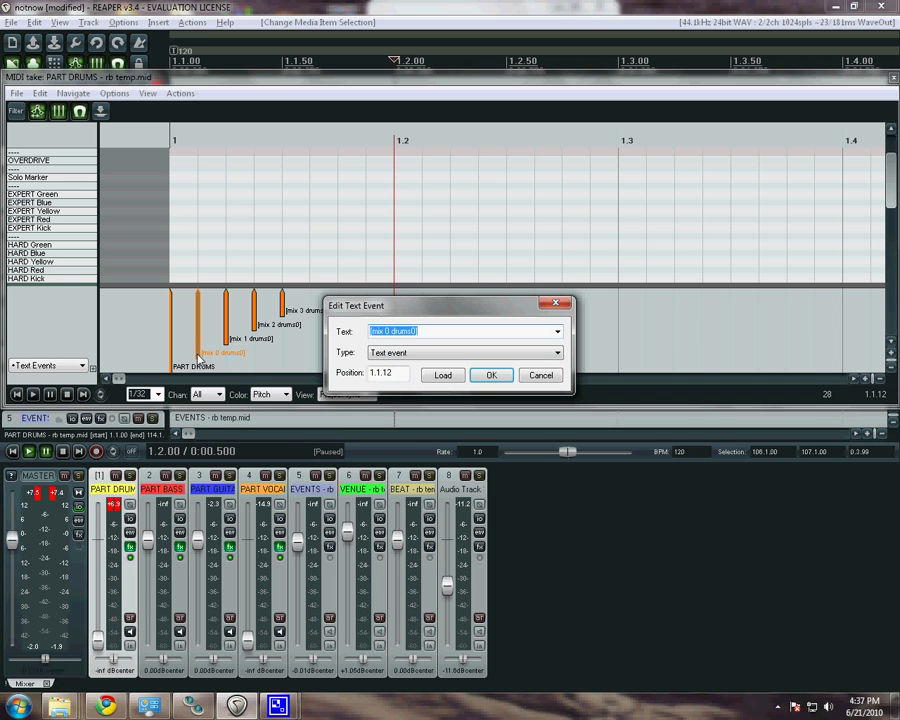
key(End)
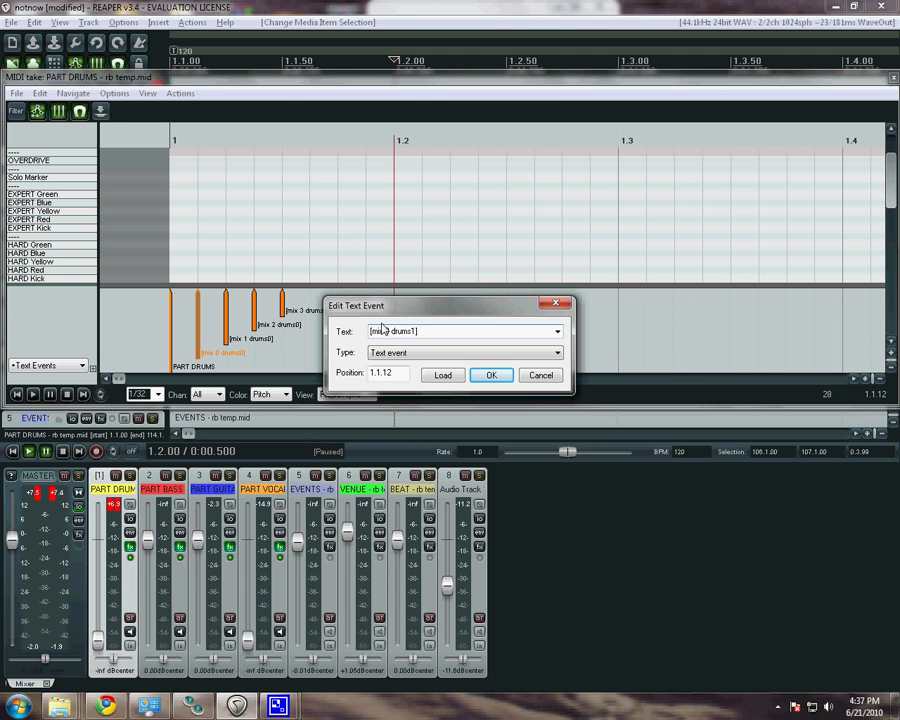
click(491, 375)
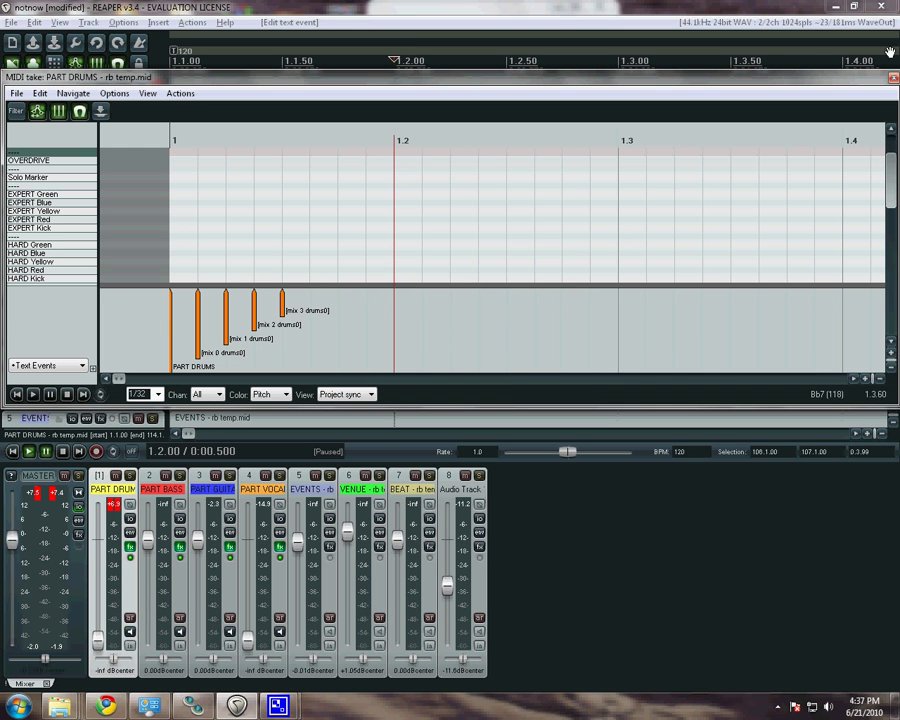
click(894, 79)
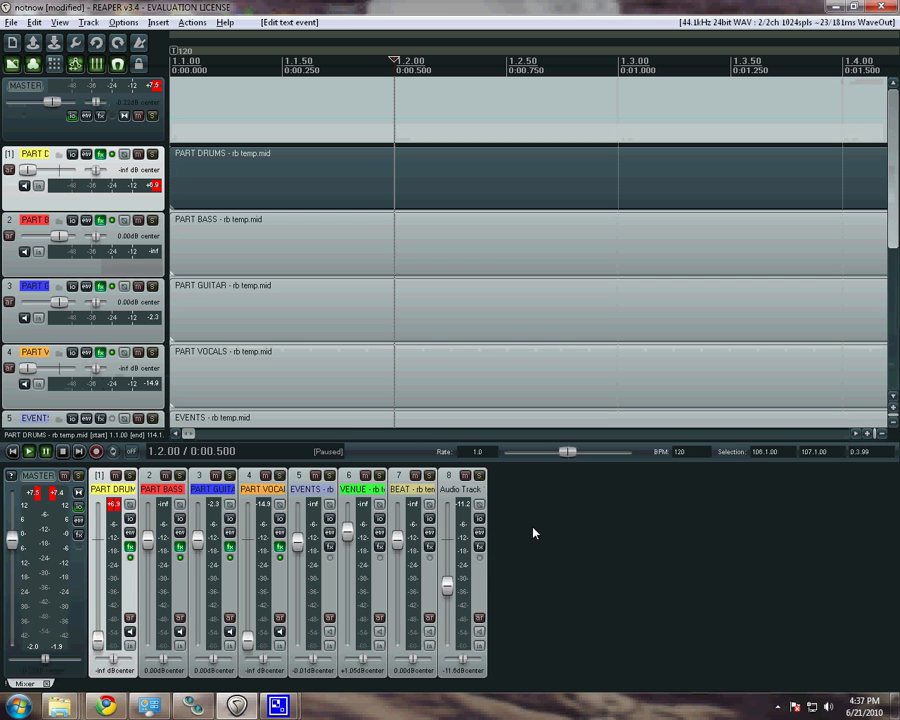
Select the 16 Not Now.mp3 item on the audio track and place the edit cursor at 1.1.00
mouse_move(290, 710)
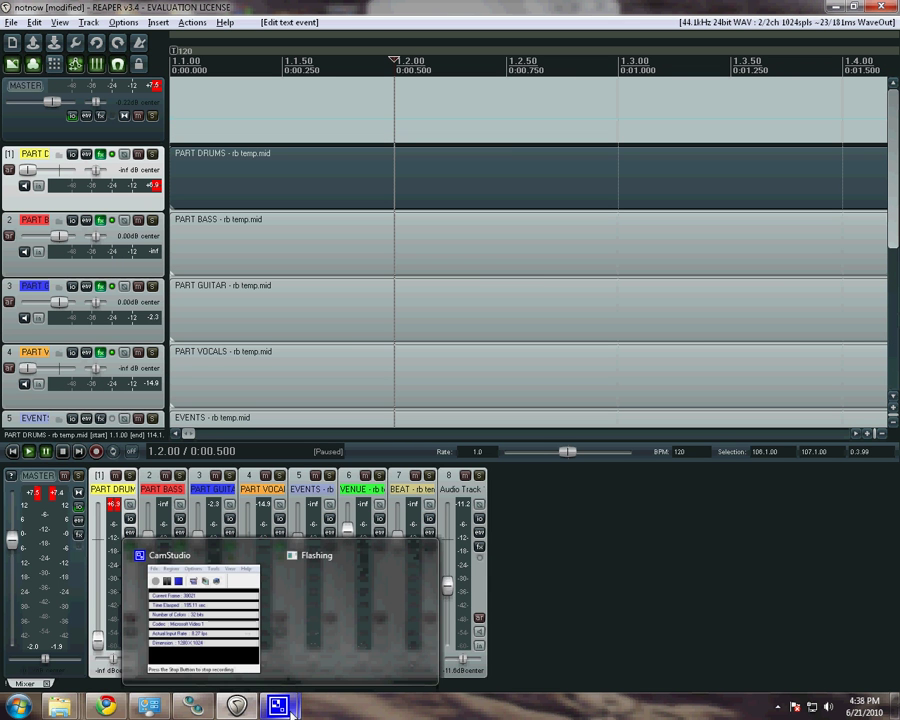
scroll(308, 223, down, 3)
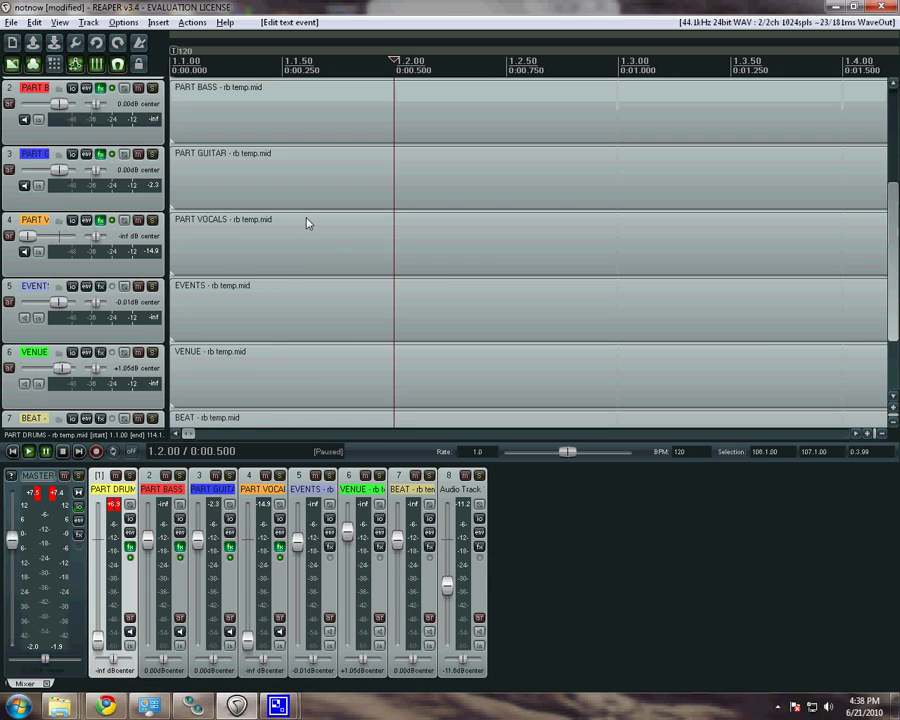
scroll(308, 223, down, 3)
click(181, 355)
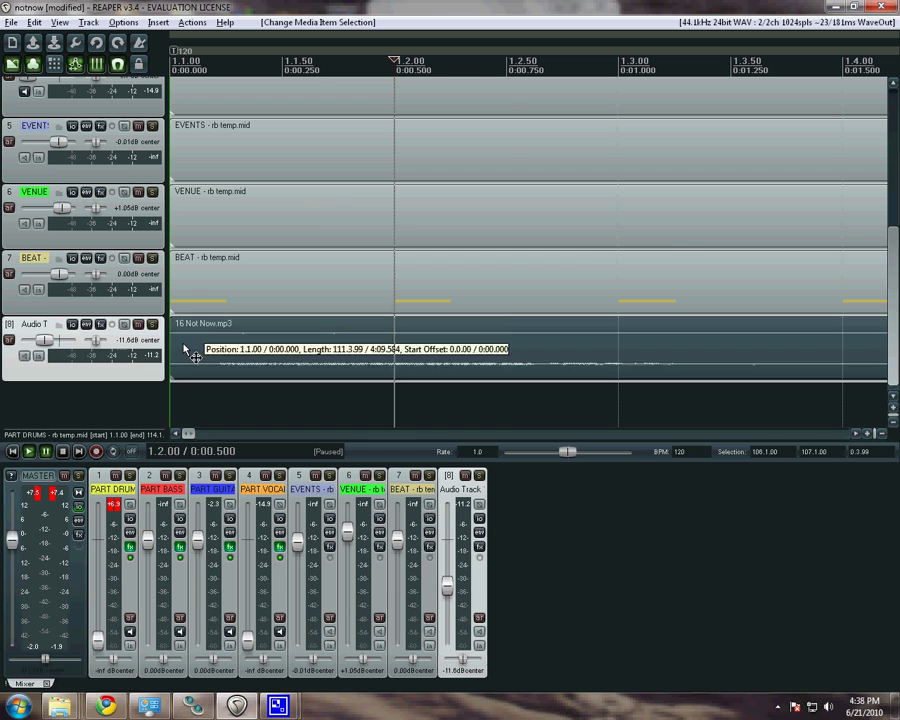
scroll(190, 320, up, 3)
scroll(200, 306, down, 3)
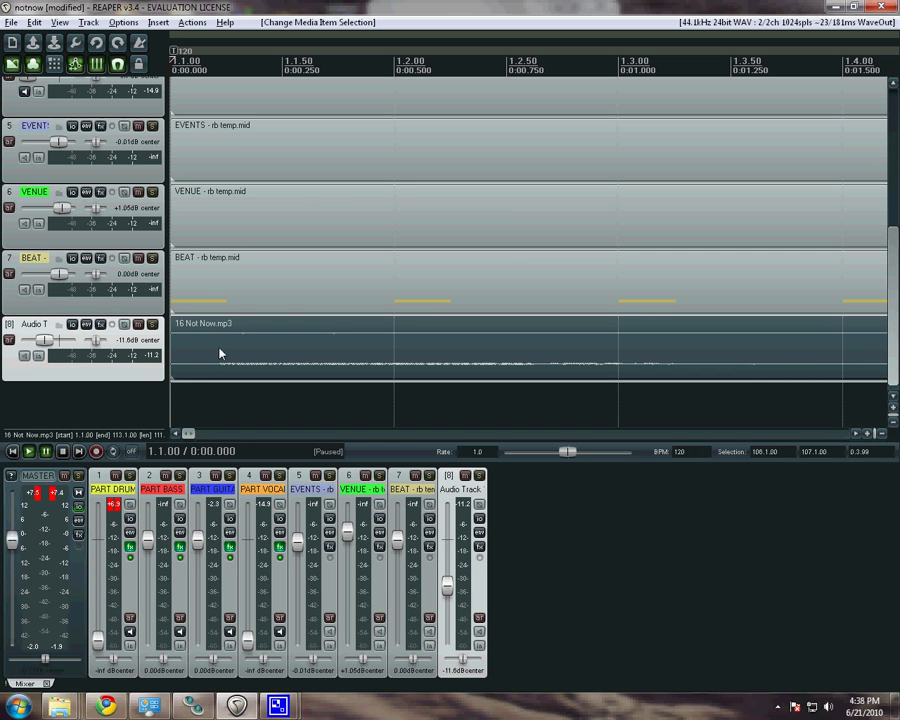
Start consolidating tracks for the entire project, trying all tracks before limiting the export to the selected track
click(11, 22)
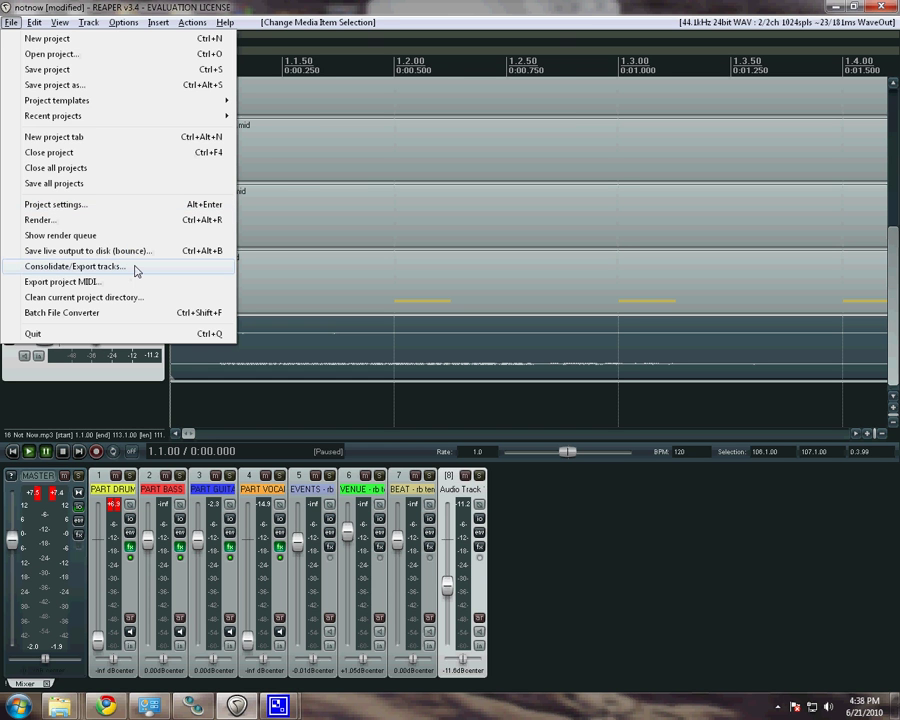
click(75, 266)
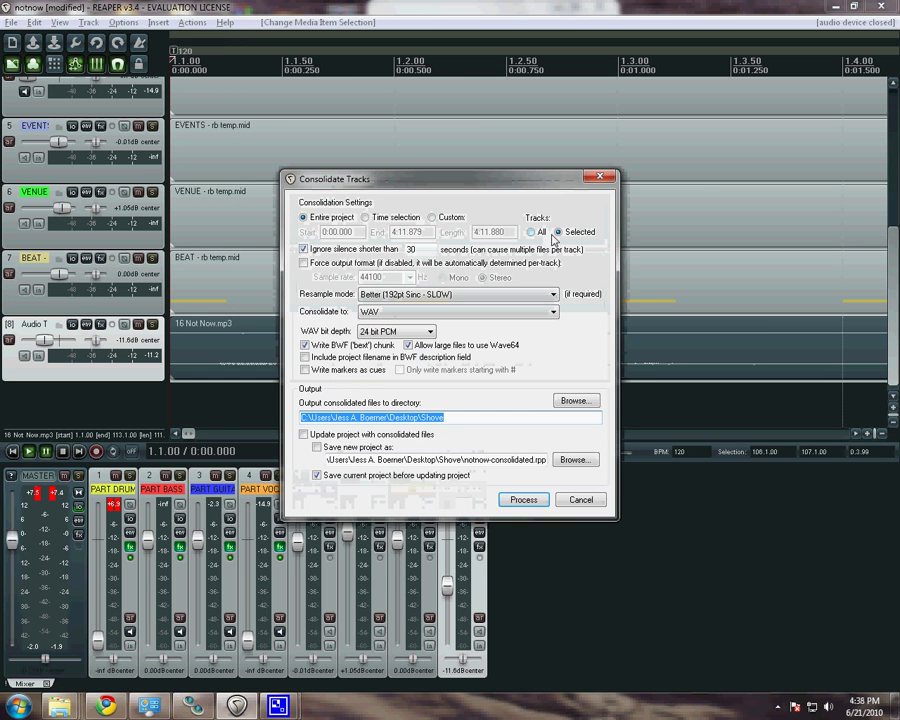
click(531, 232)
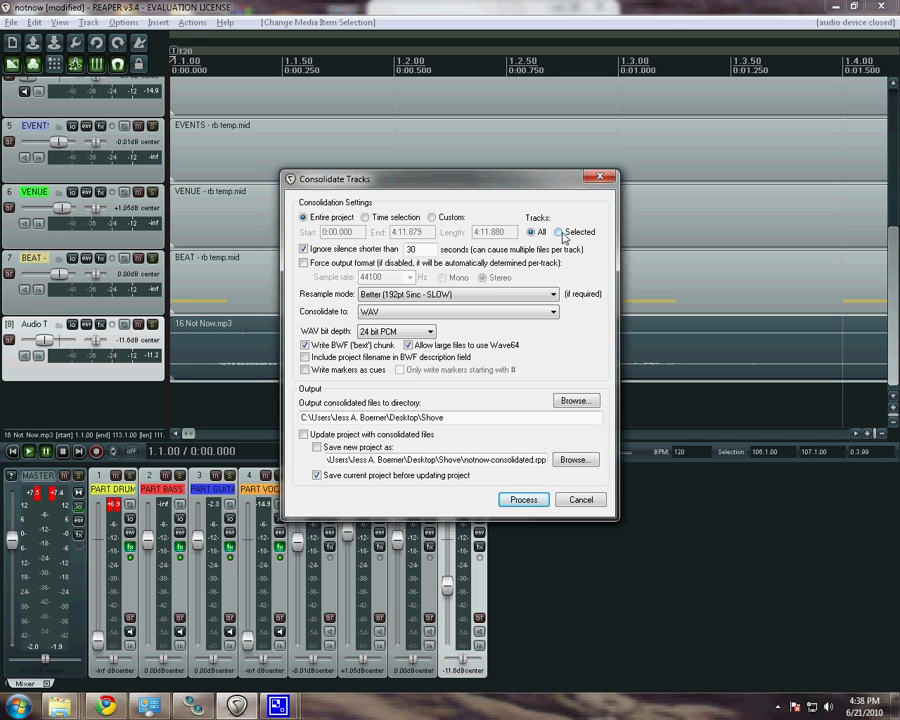
click(559, 232)
click(575, 400)
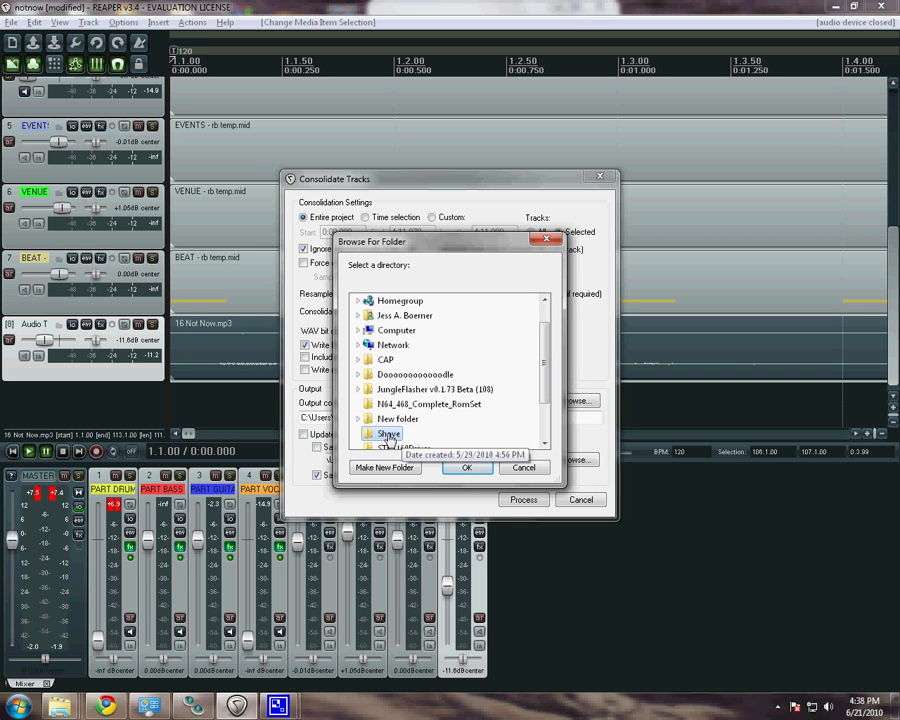
scroll(387, 439, down, 2)
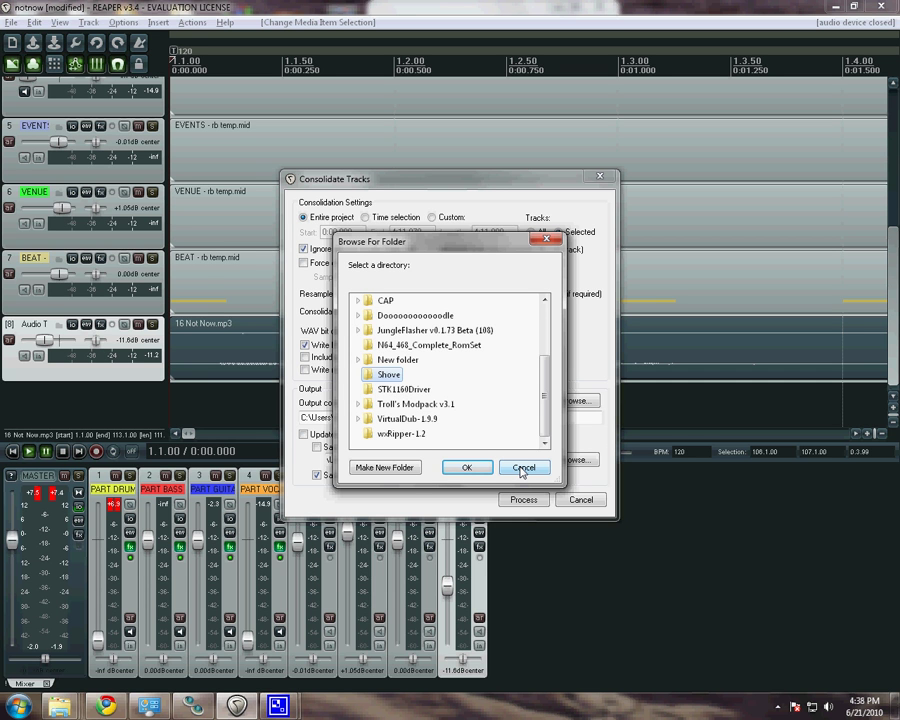
click(522, 468)
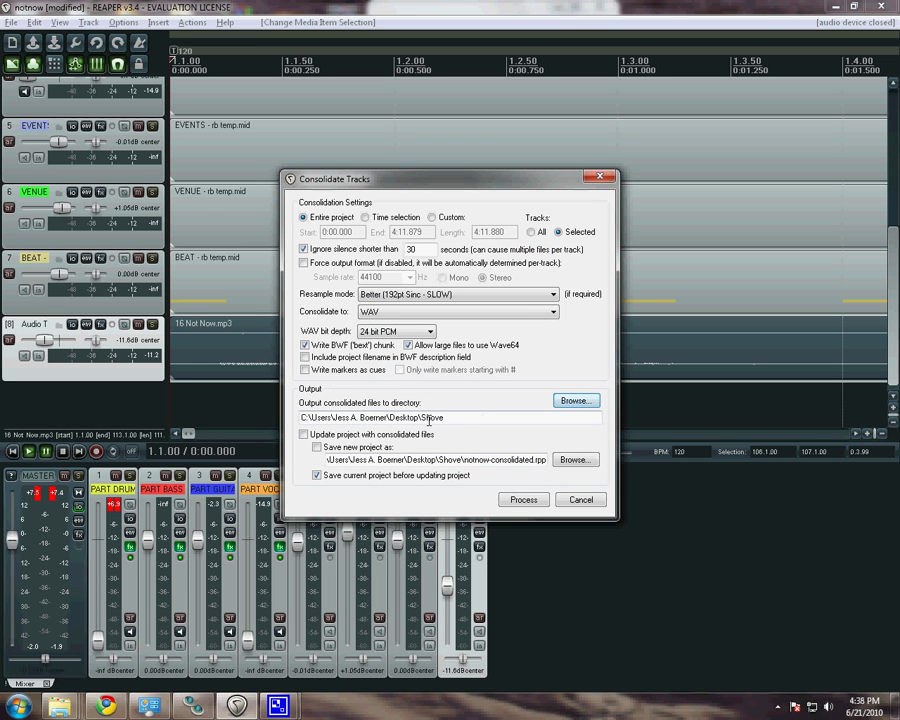
Consolidate the selected audio track to a 24 bit PCM WAV file in the desktop folder Shove
click(316, 475)
click(382, 334)
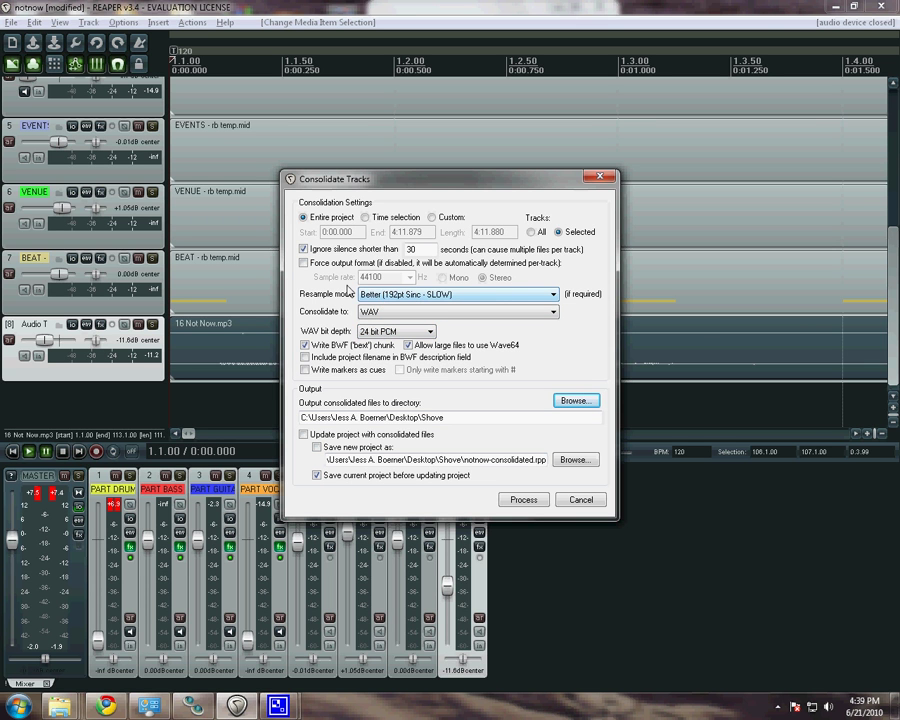
click(371, 312)
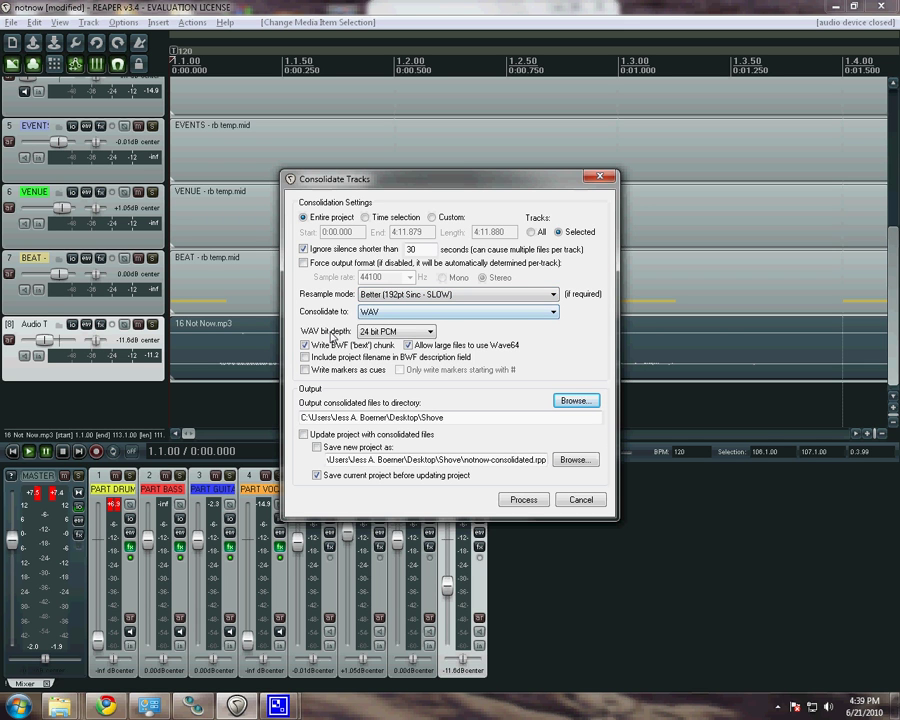
key(Tab)
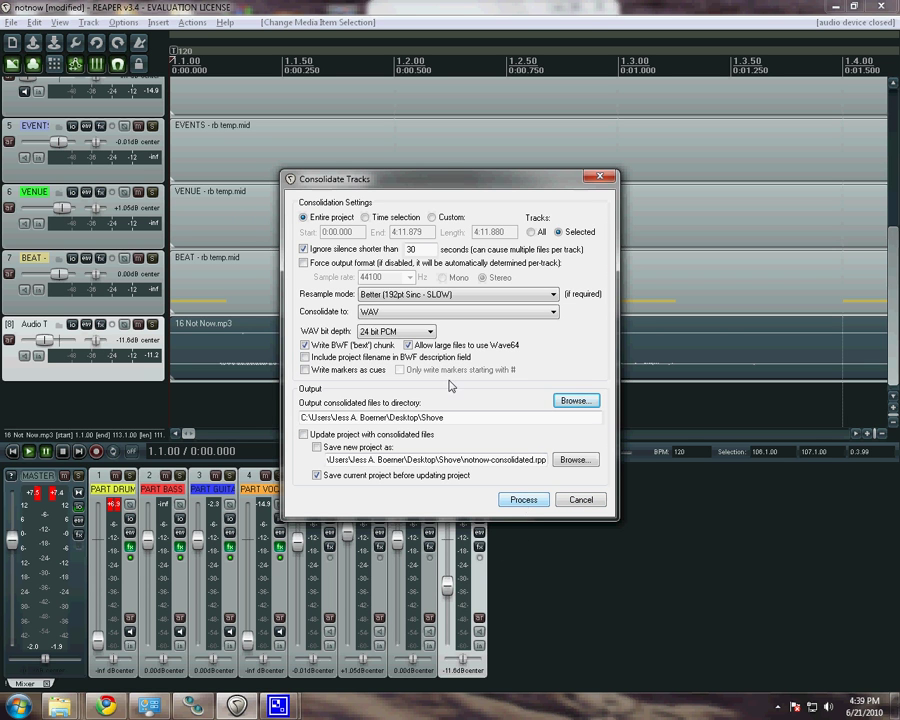
click(532, 501)
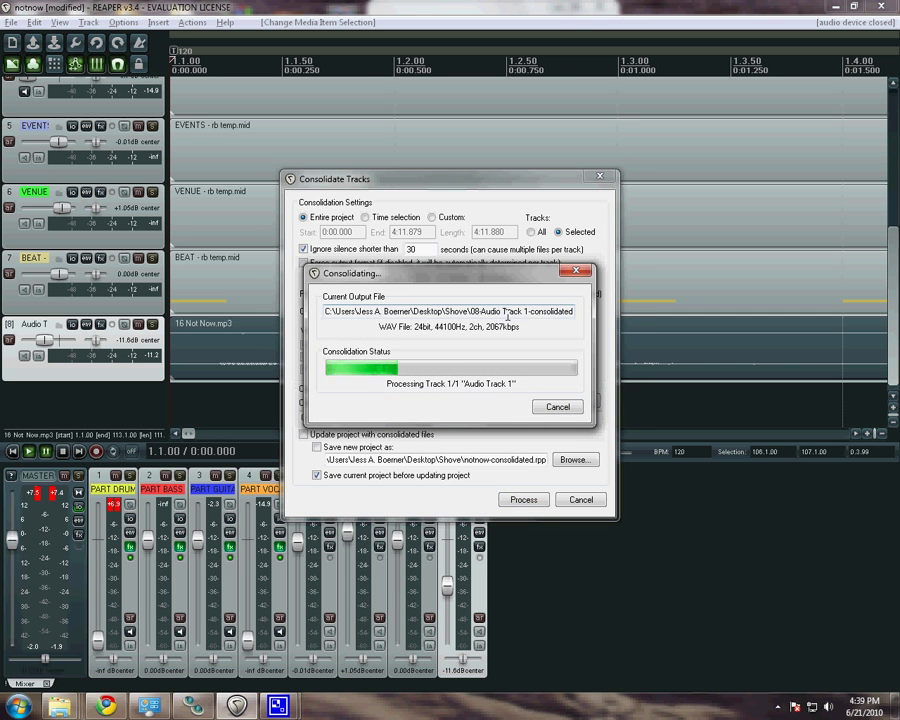
drag(514, 313, 562, 311)
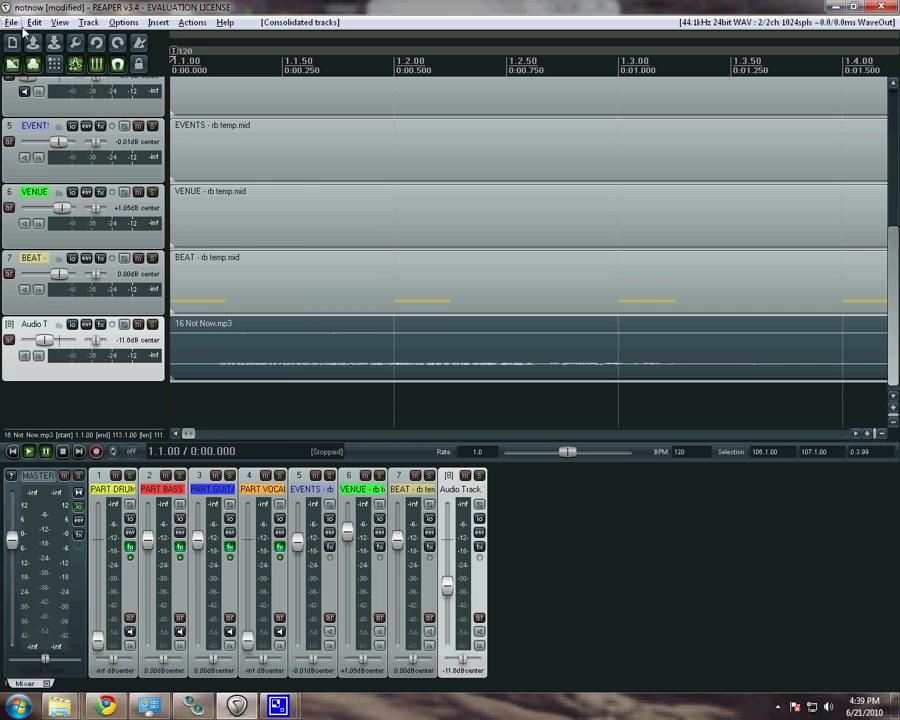
Open the PART BASS take, examine its text events and the notes at measure 3, and close it
scroll(308, 225, up, 5)
scroll(308, 225, down, 1)
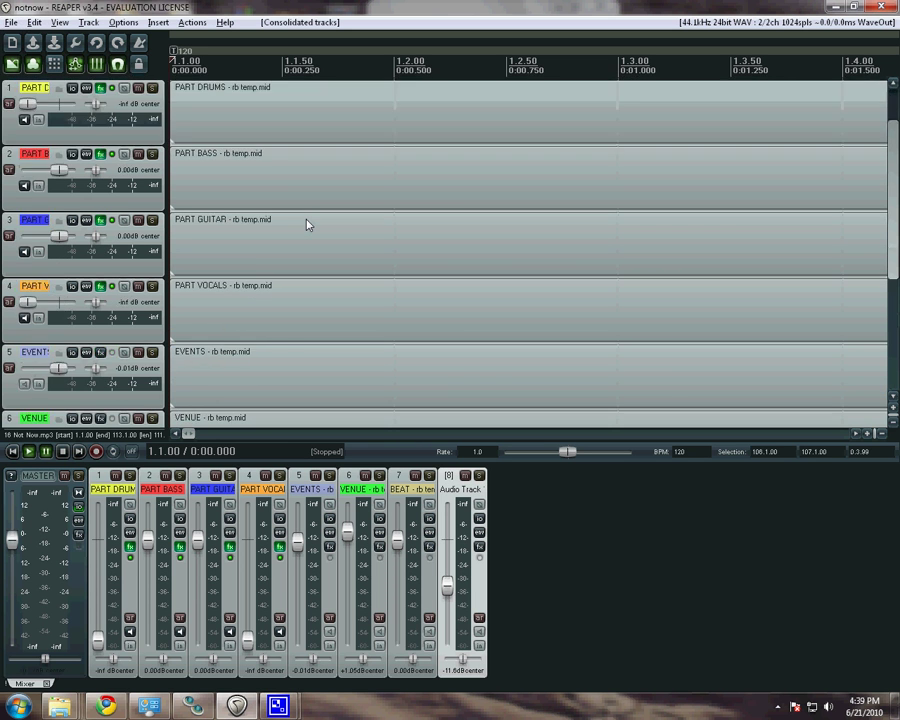
scroll(308, 225, up, 1)
scroll(308, 225, down, 2)
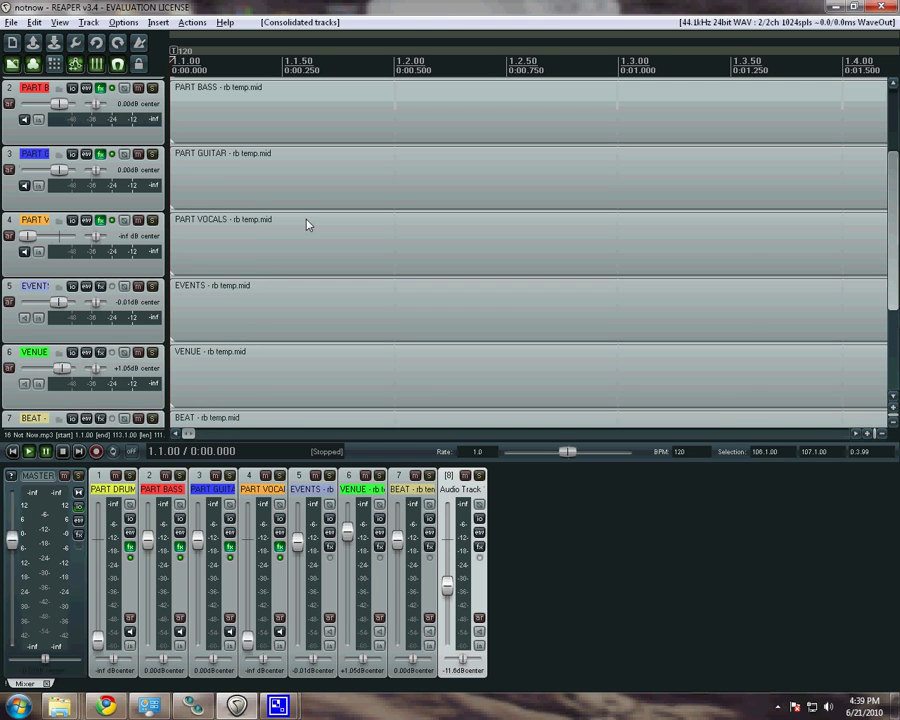
scroll(300, 222, up, 1)
click(213, 167)
double_click(213, 167)
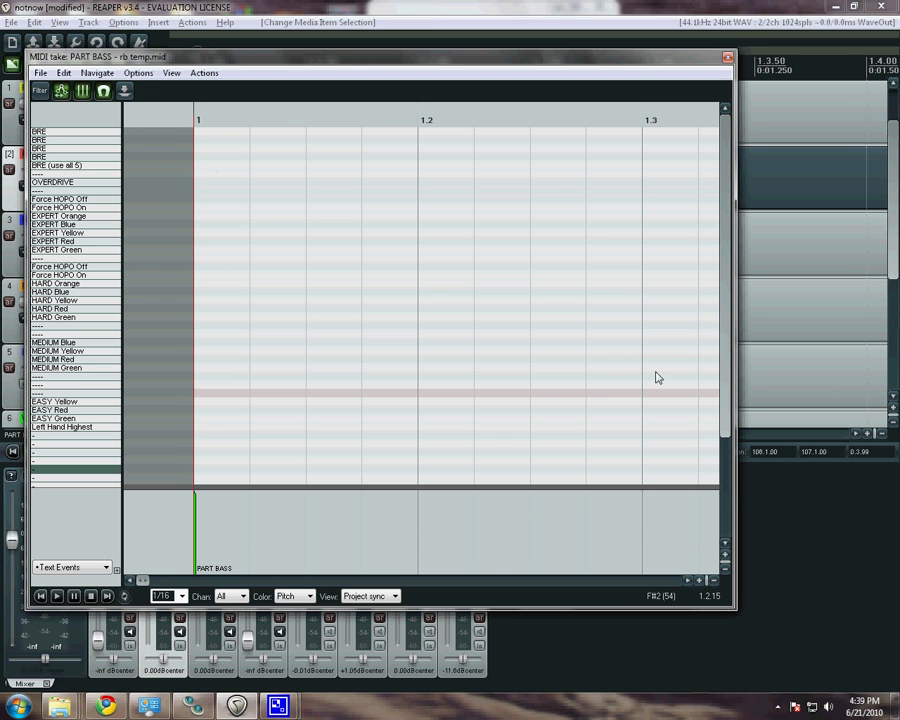
scroll(540, 275, down, 6)
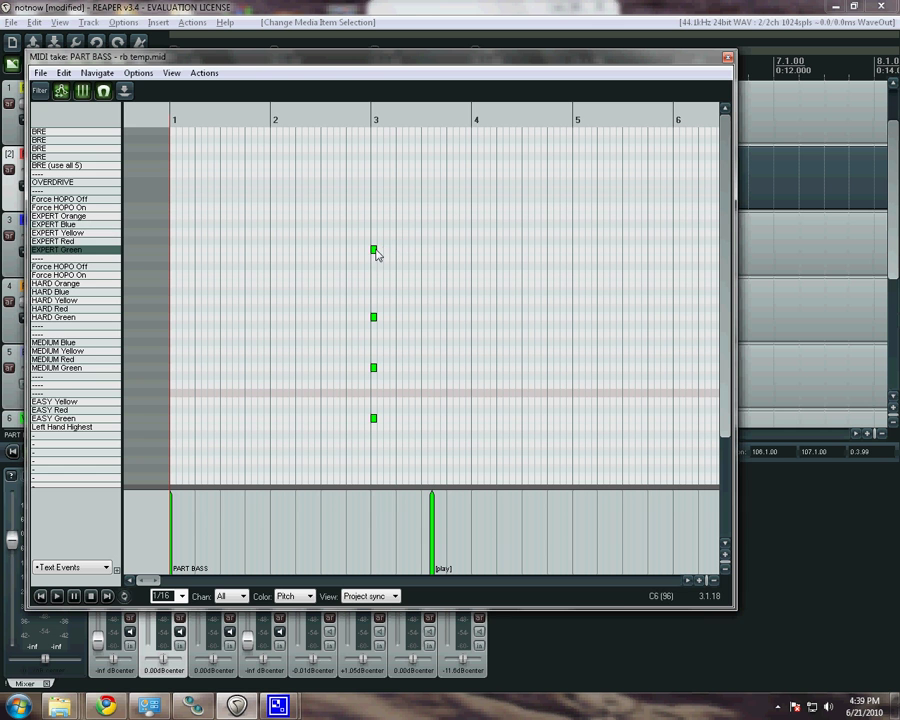
click(728, 58)
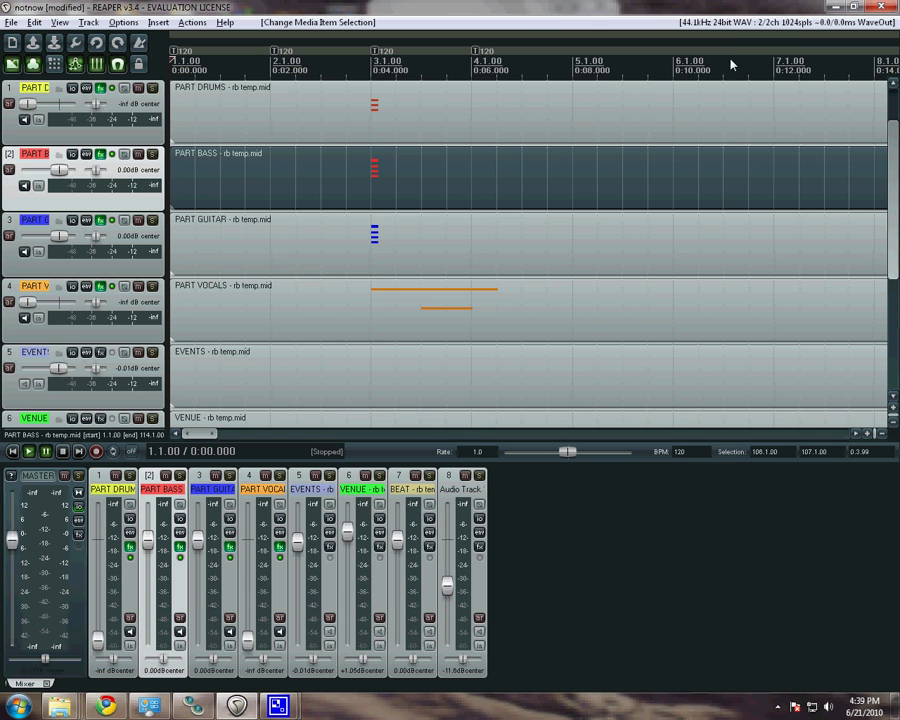
Open the PART DRUMS take, examine the drum notes of each difficulty from measure 17 onward, and close it
key(ctrl+alt+m)
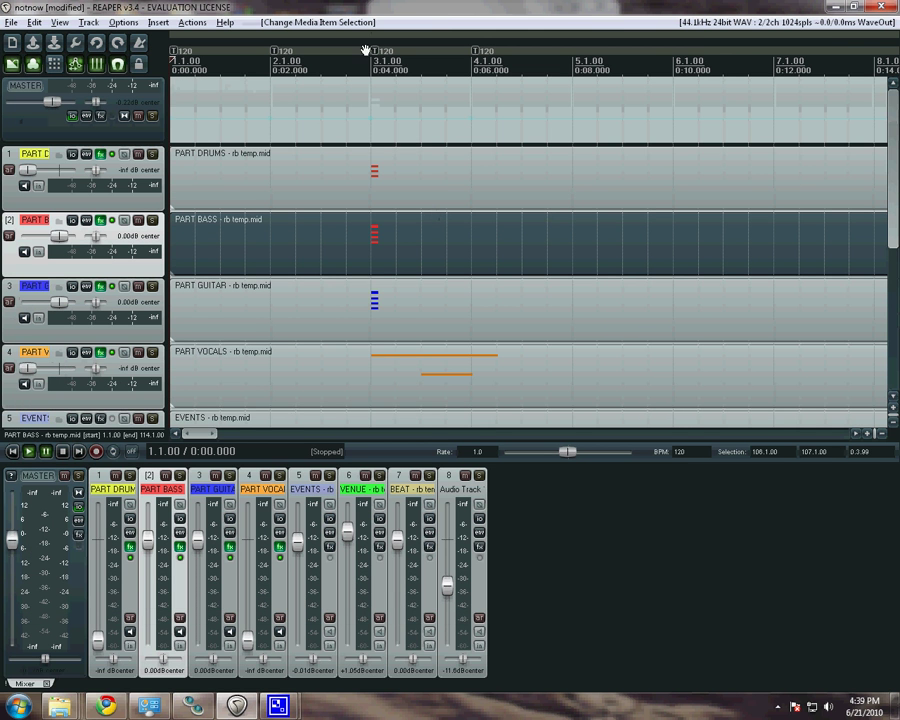
double_click(371, 188)
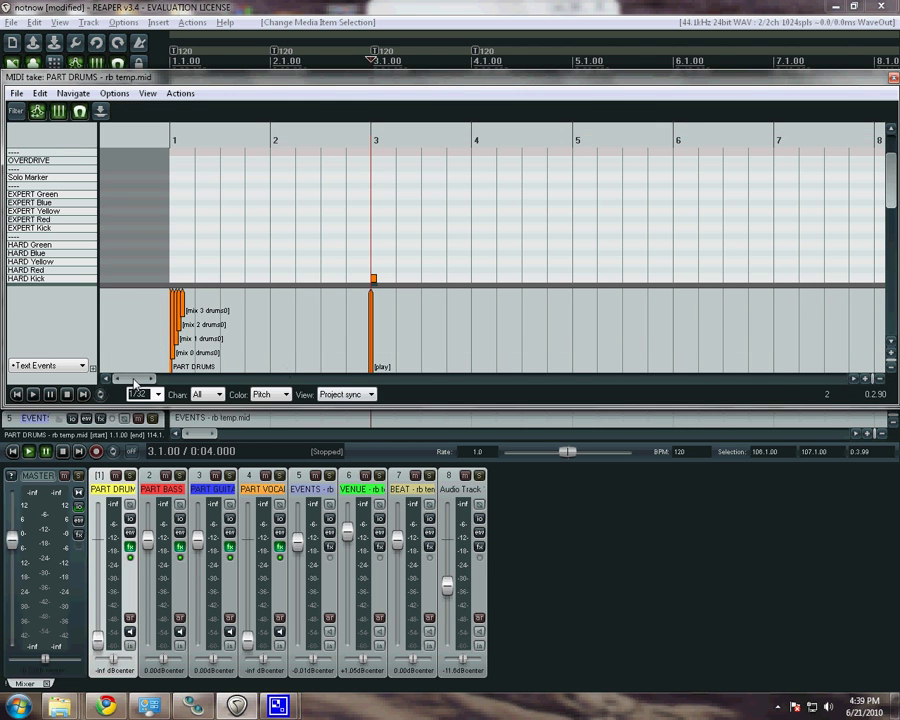
drag(135, 383, 220, 395)
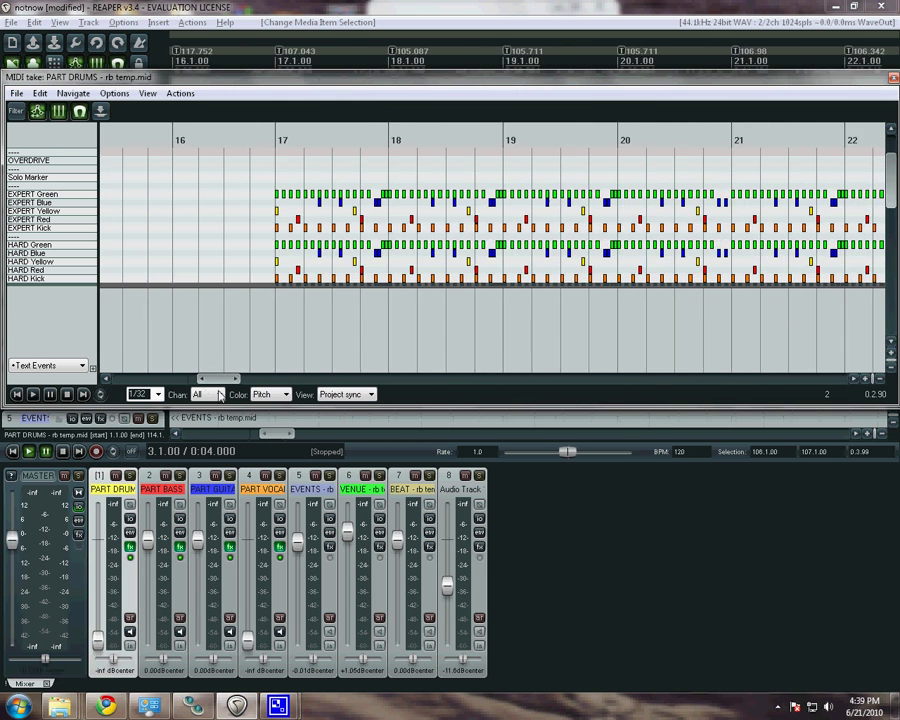
scroll(258, 243, down, 2)
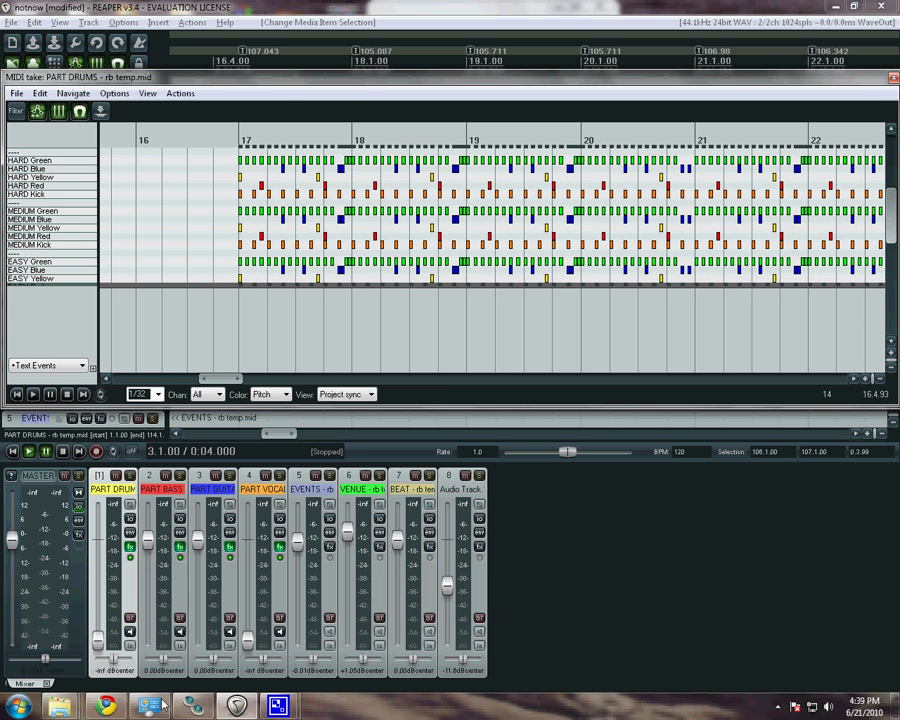
mouse_move(290, 708)
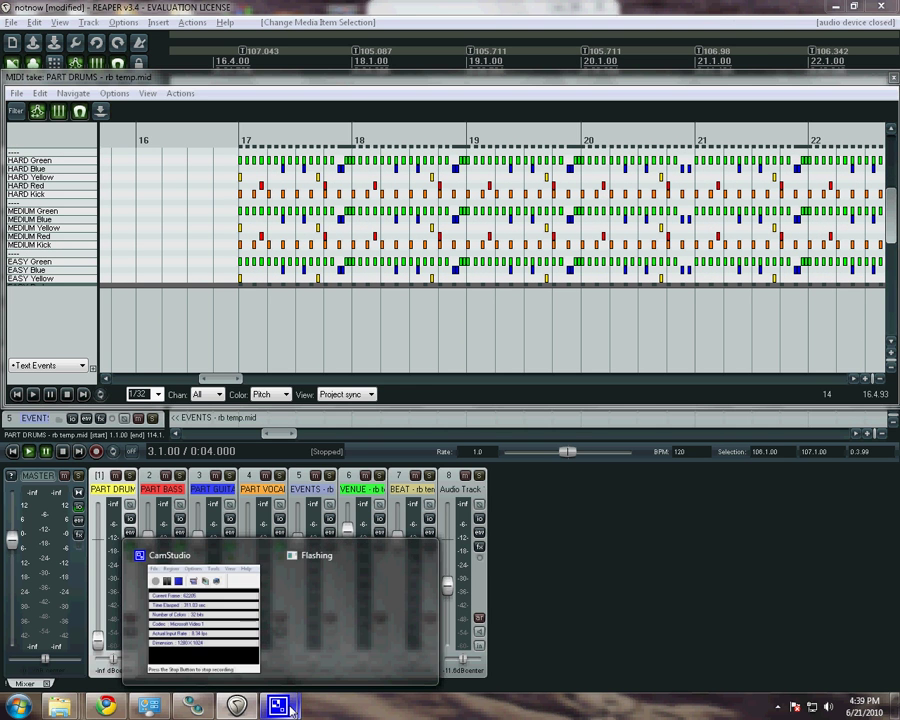
click(604, 543)
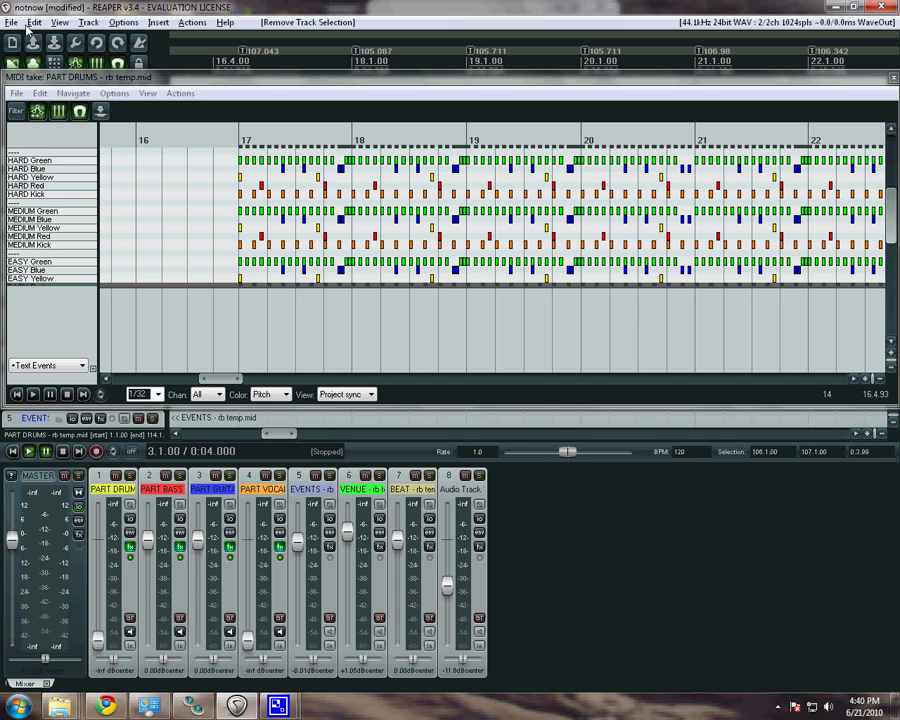
scroll(895, 254, up, 3)
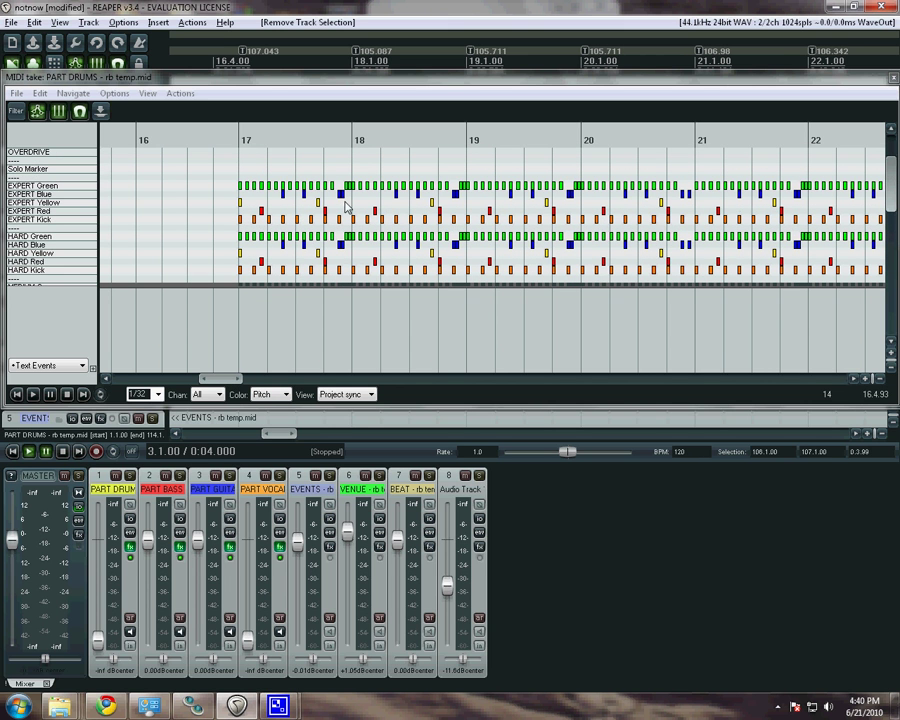
scroll(242, 250, down, 1)
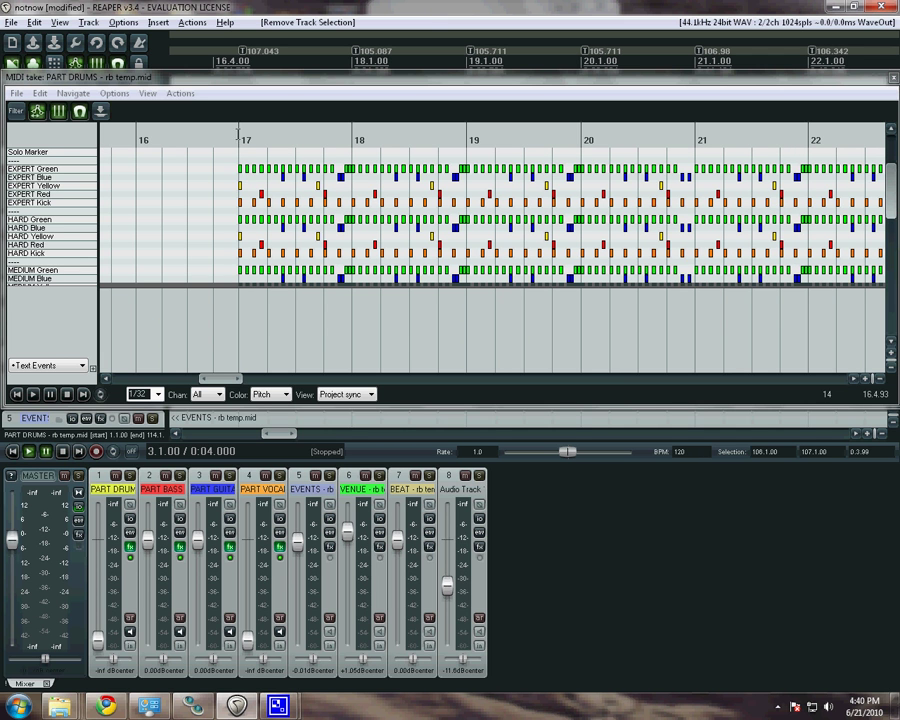
click(893, 78)
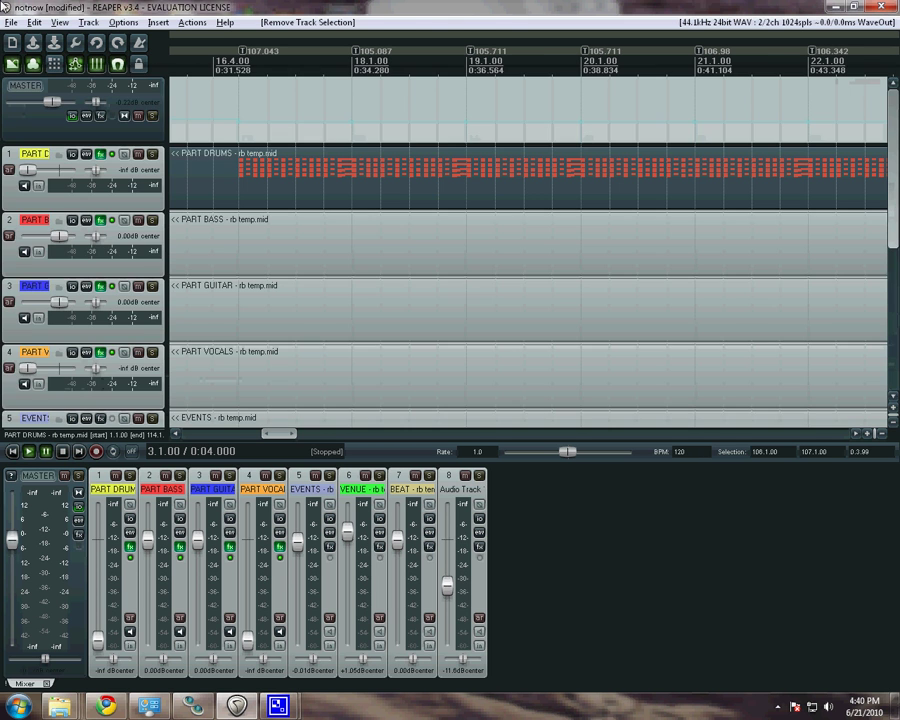
Export the entire project's MIDI items to notnow.mid on the desktop as a multitrack file with embedded tempo map
click(10, 22)
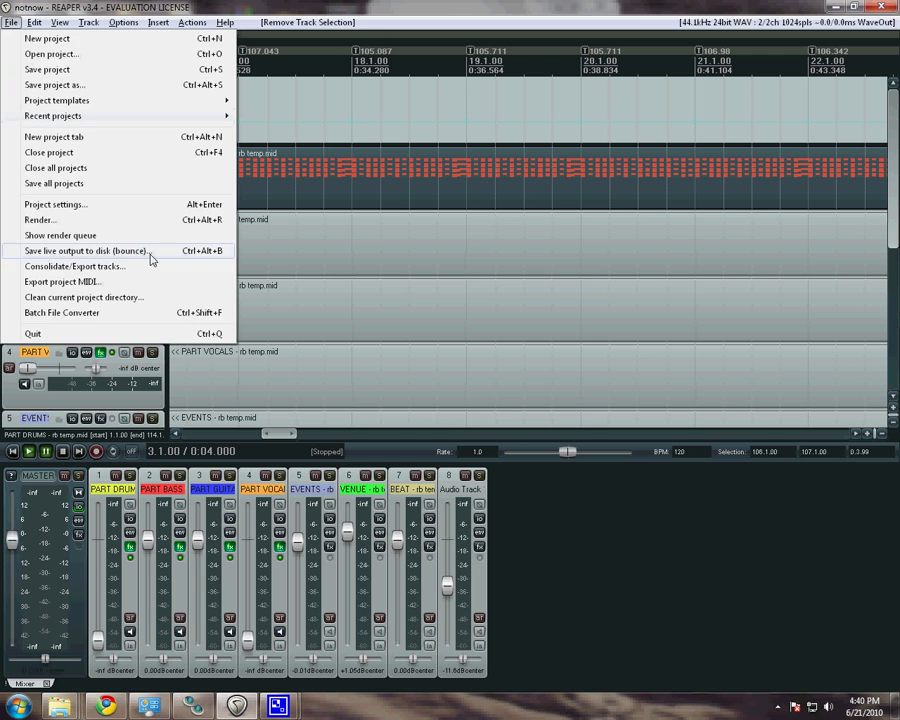
click(122, 284)
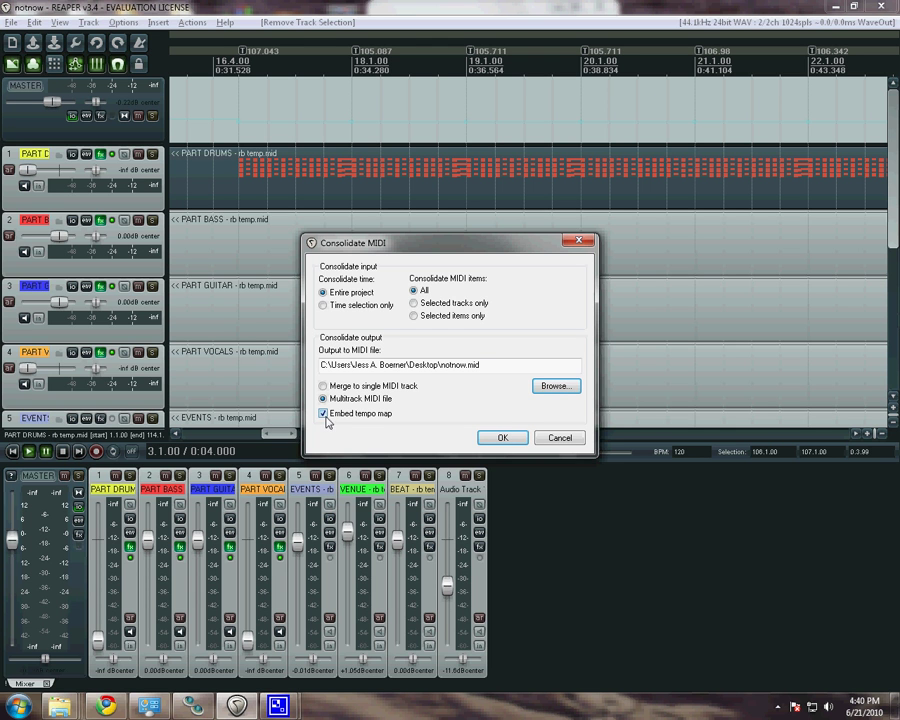
click(497, 437)
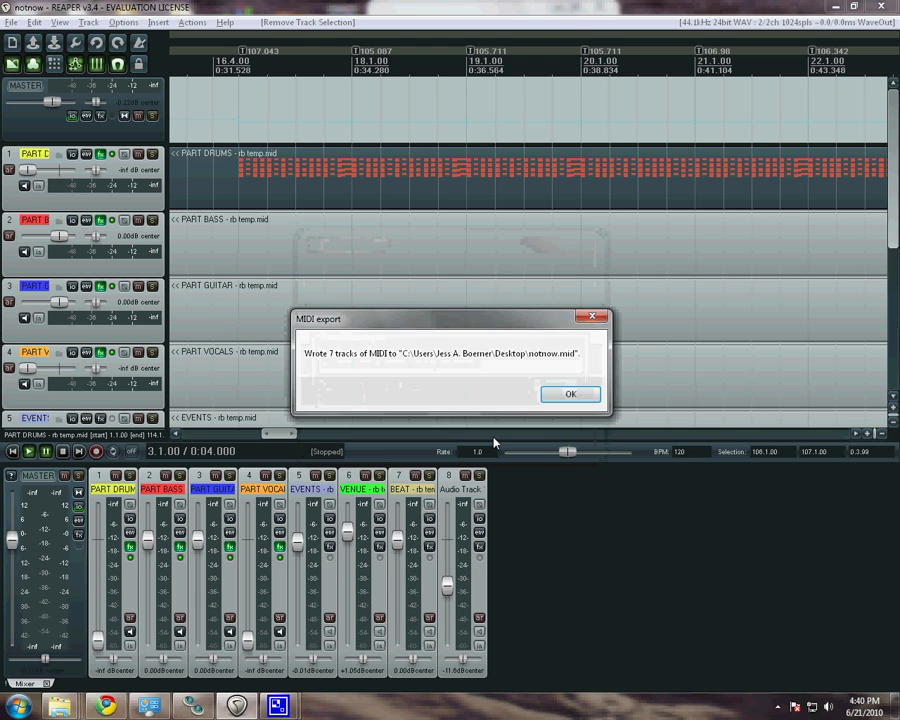
click(584, 396)
Minimize the audio project and launch Magma - Author after searching the installed programs for magma
click(836, 6)
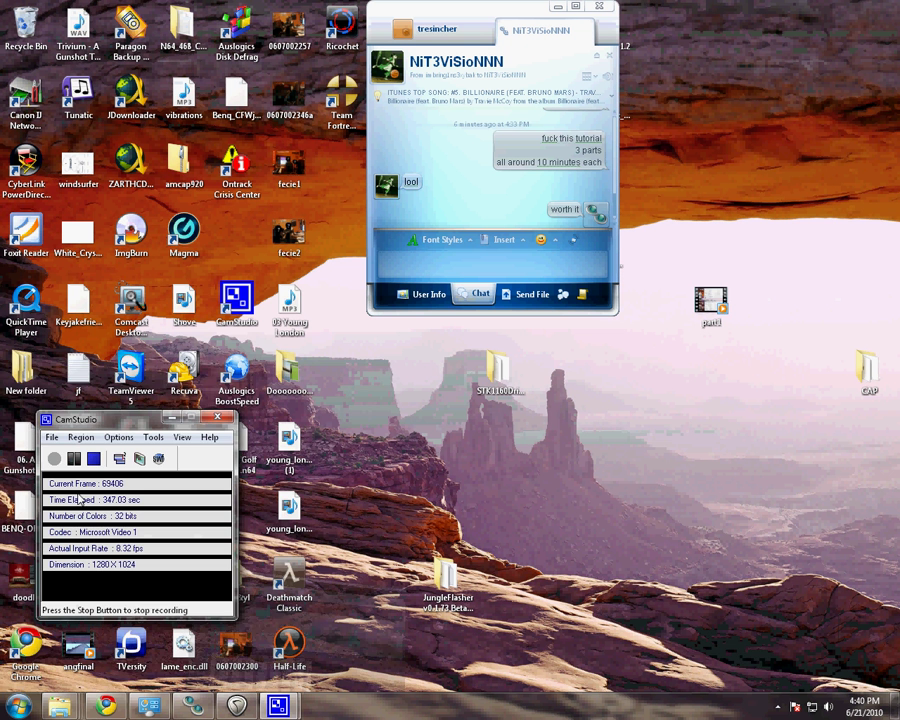
click(20, 705)
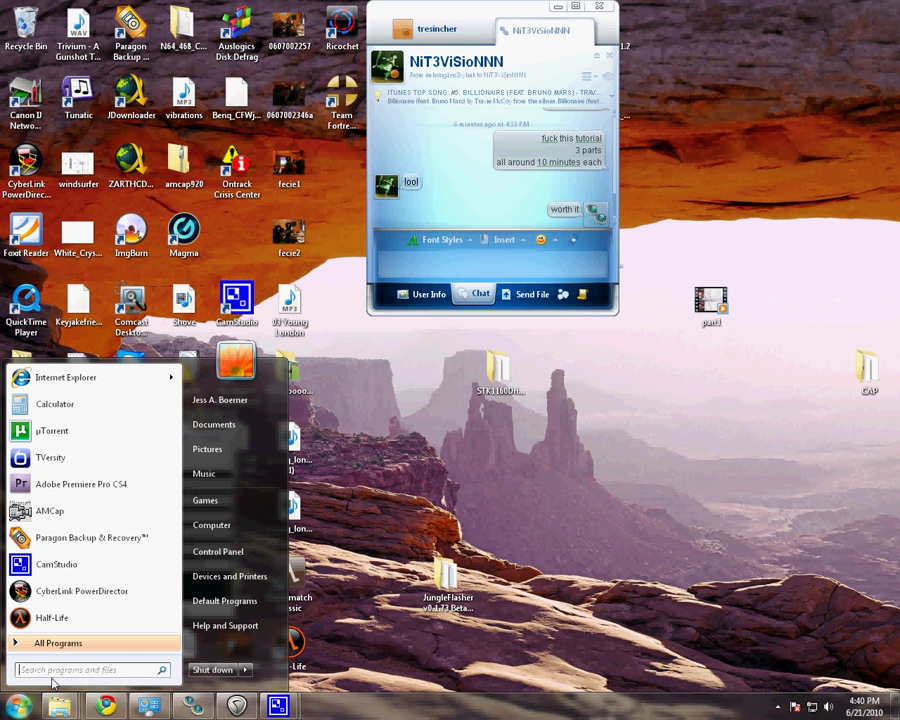
text(magma)
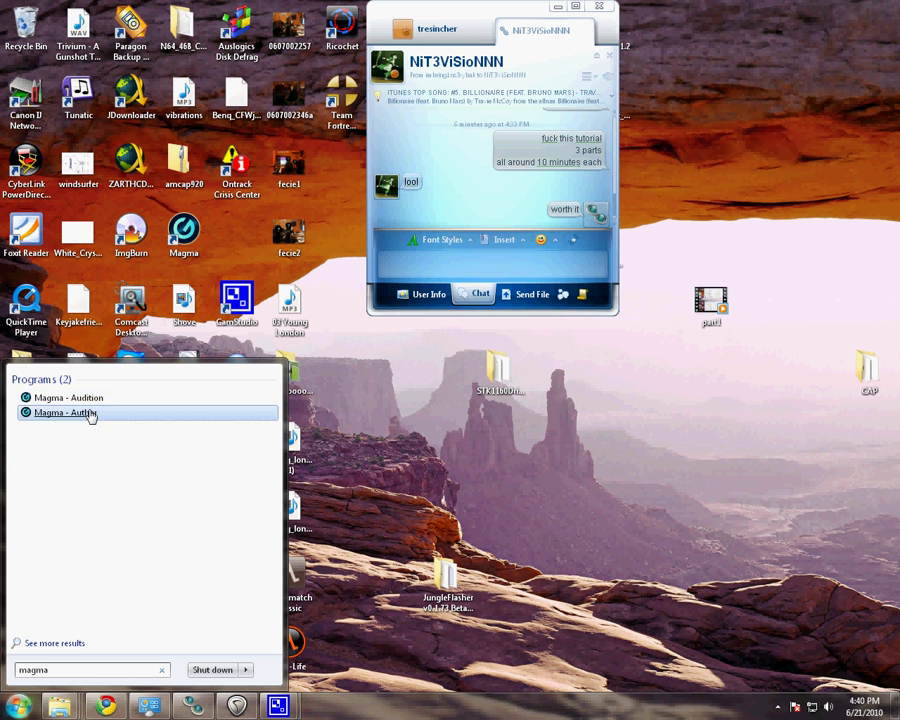
click(90, 411)
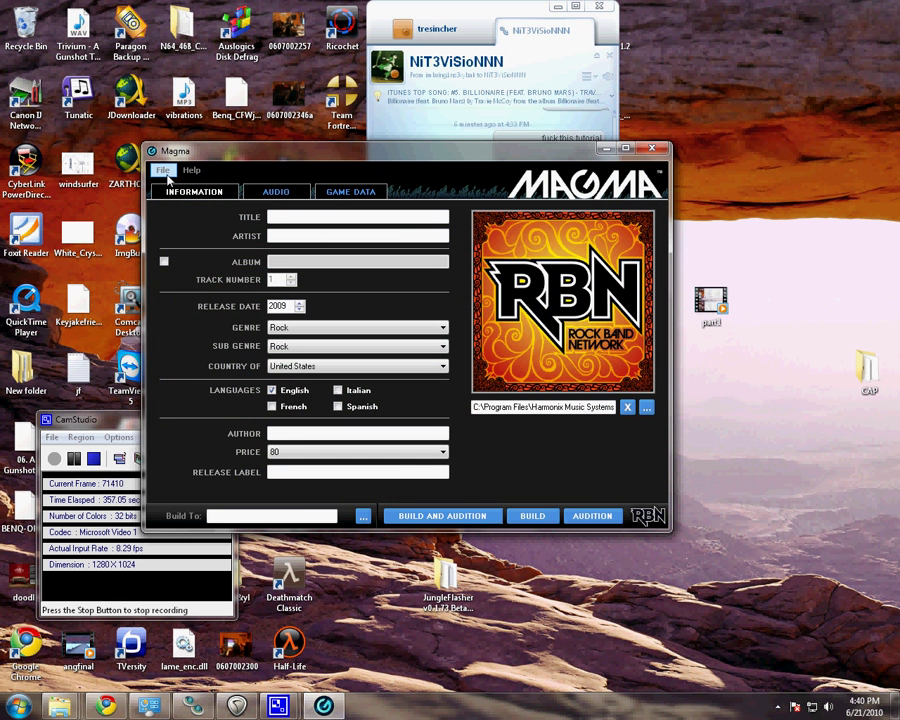
click(284, 215)
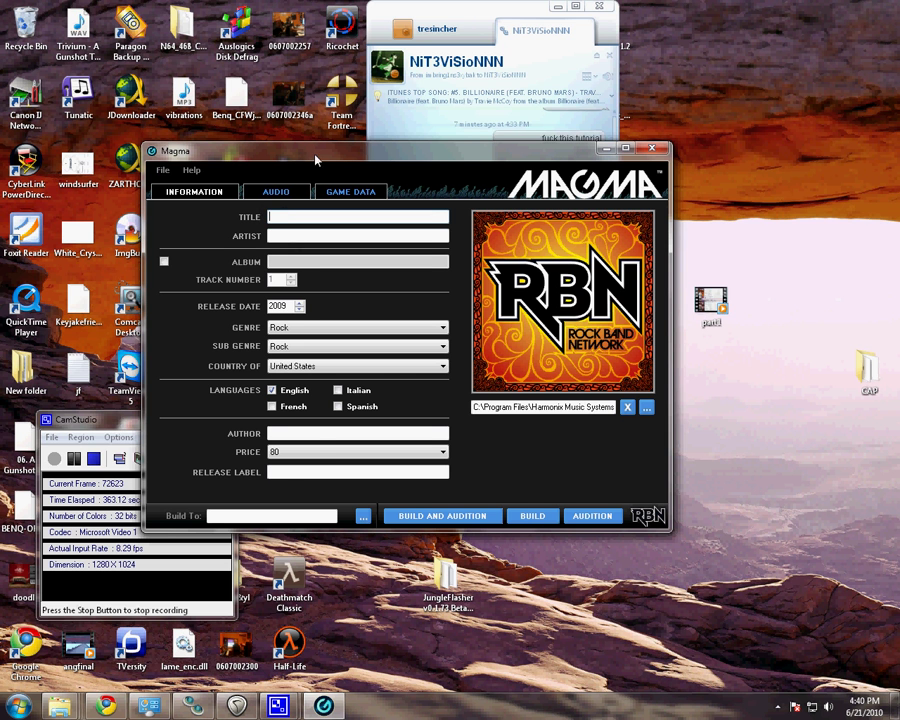
drag(316, 160, 377, 143)
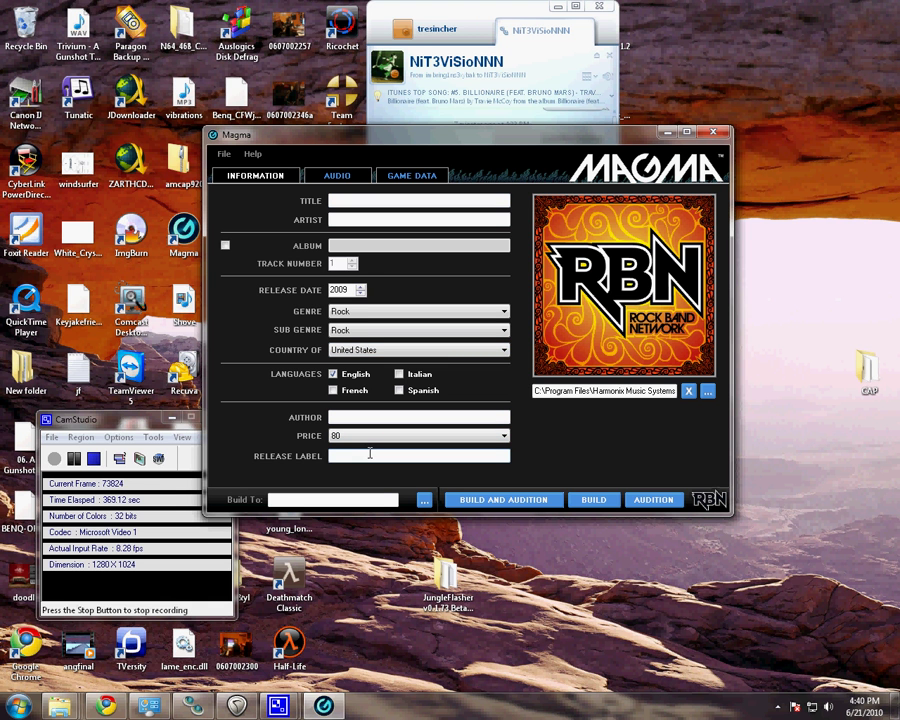
text(Daed)
key(BackSpace)
key(BackSpace)
key(BackSpace)
key(BackSpace)
key(BackSpace)
click(336, 176)
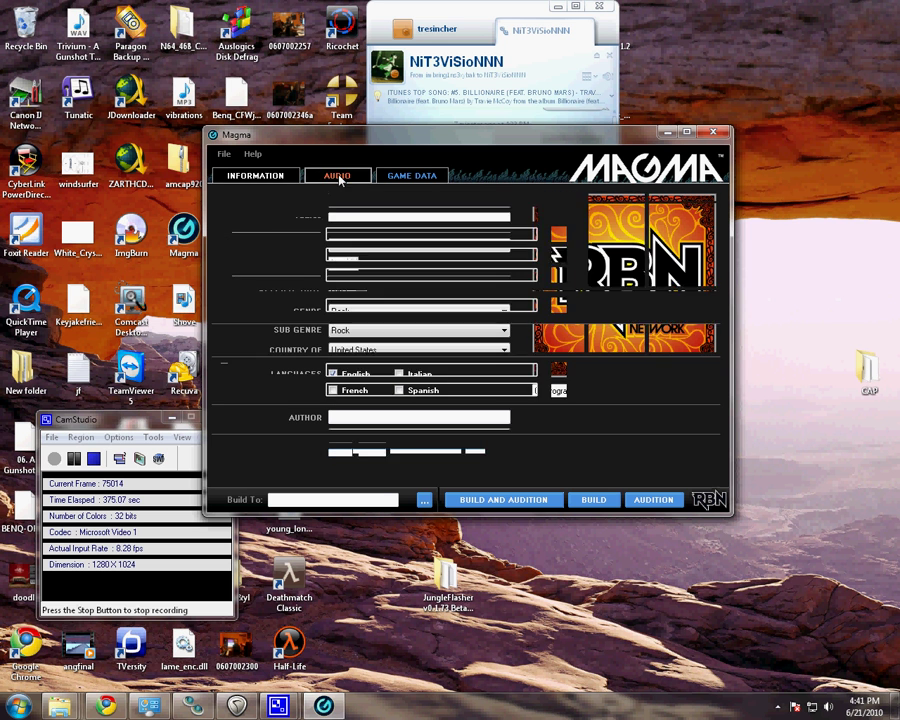
Open the existing notnow.rbproj song project in Magma
click(224, 153)
click(245, 172)
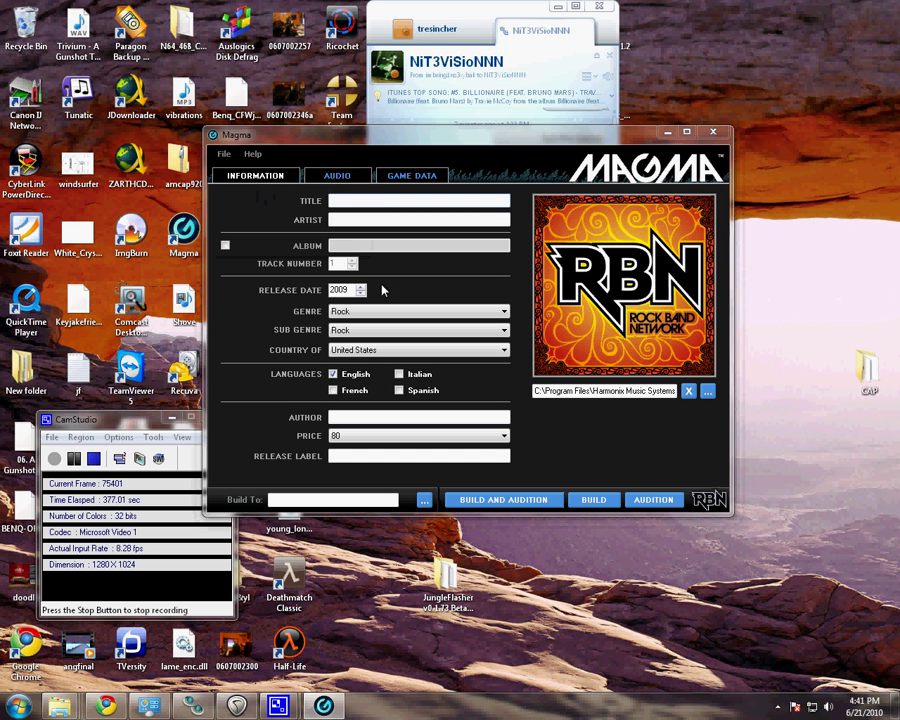
double_click(365, 340)
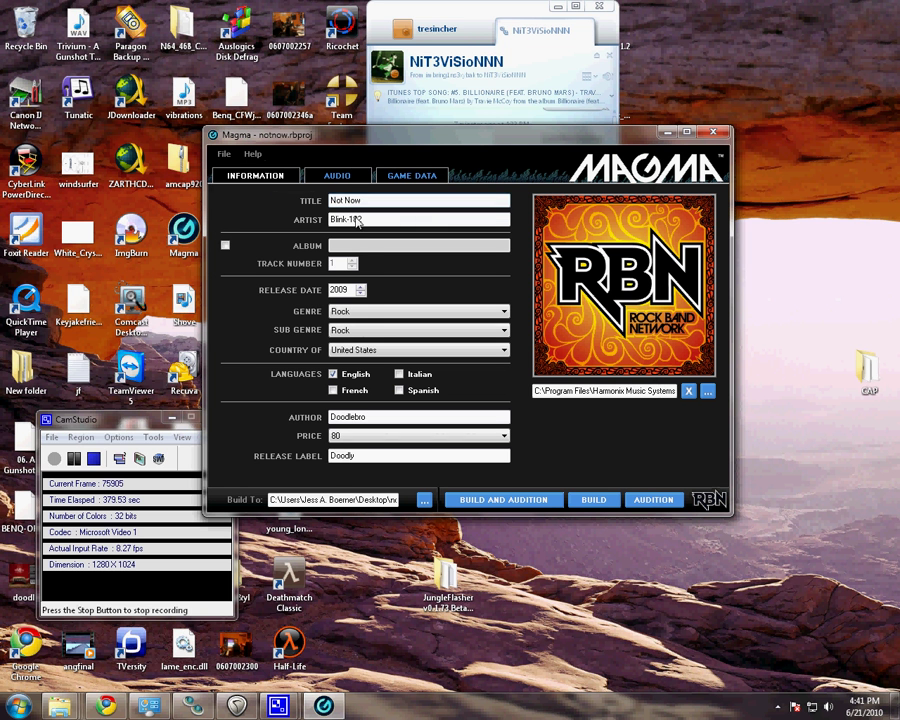
Check the author and release label fields, and set the build destination to the local song pack notnow on the desktop
click(387, 417)
click(378, 456)
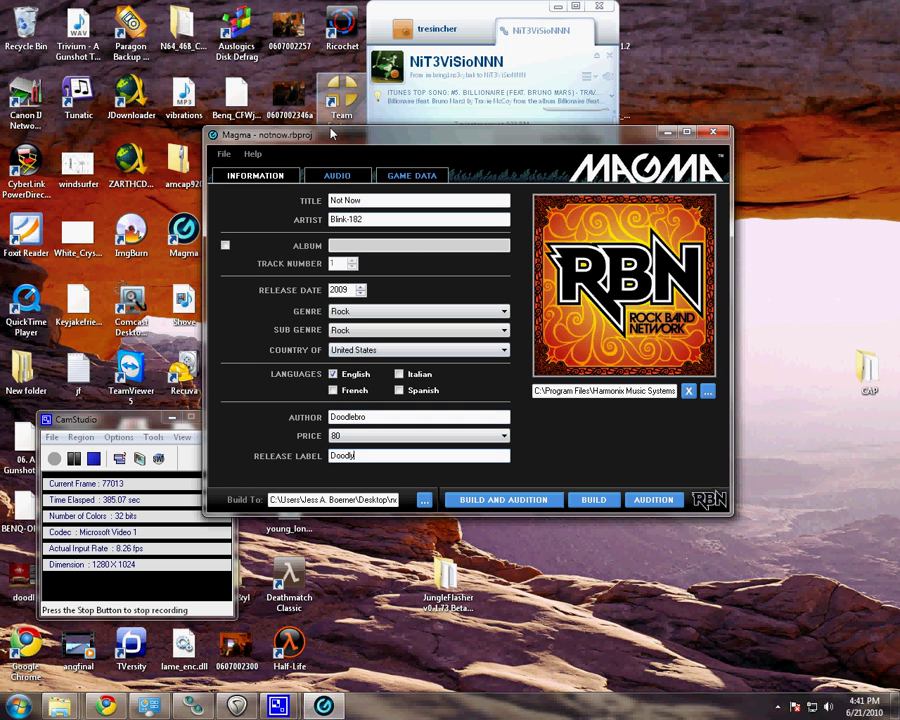
click(423, 499)
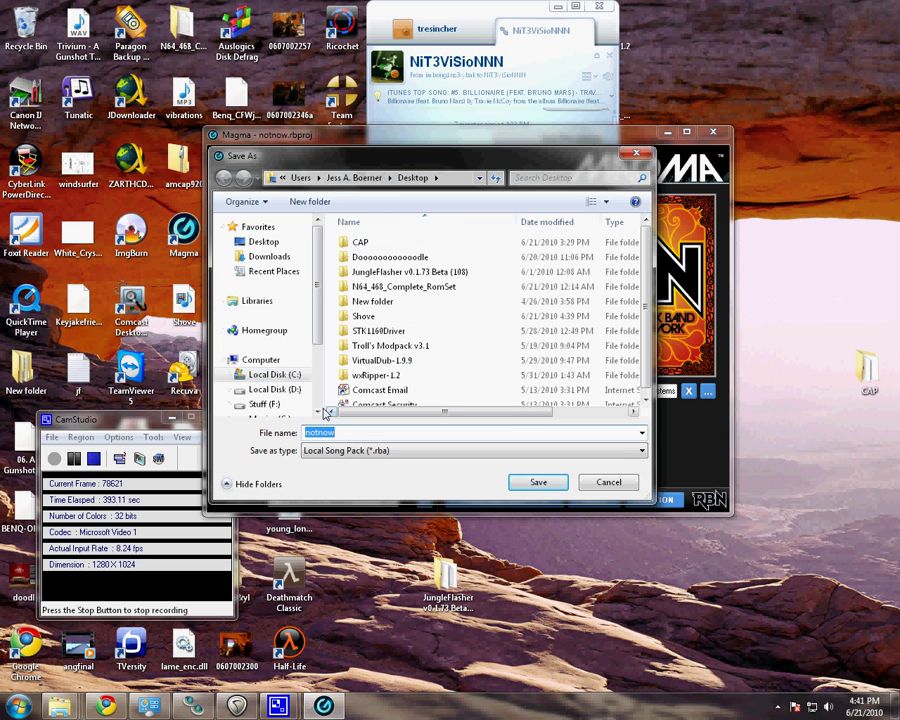
click(557, 484)
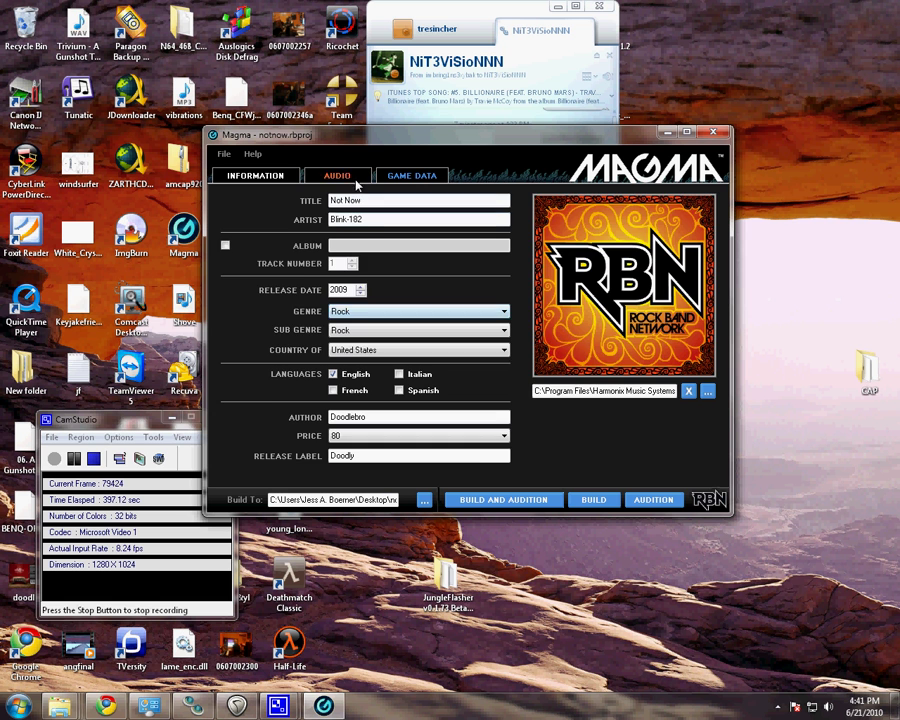
Try the Kit & Snare option for the drum mix in the audio settings and return it to Kit
click(350, 178)
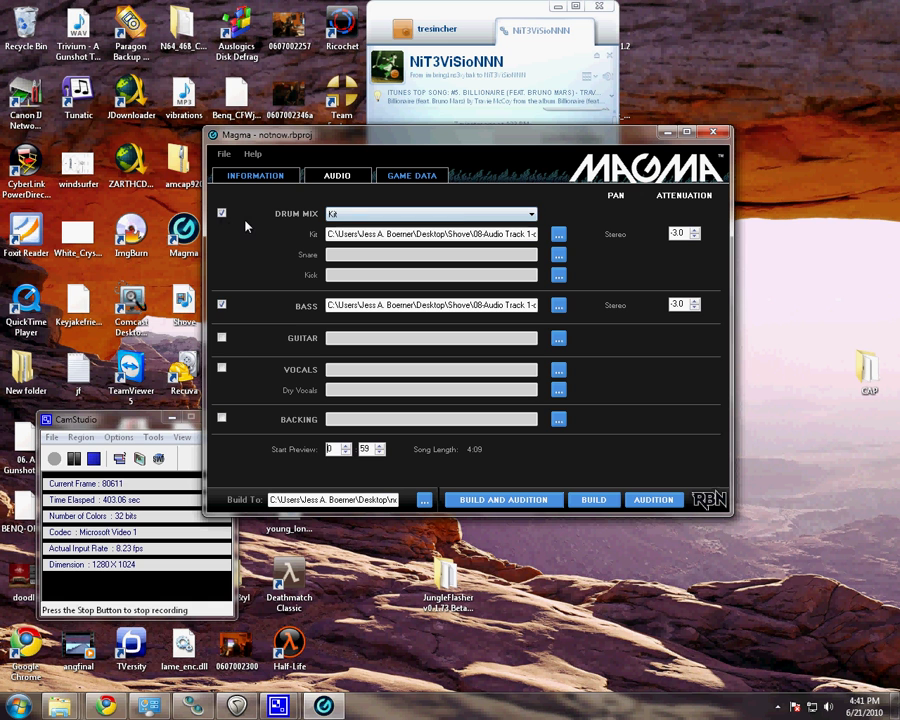
click(467, 214)
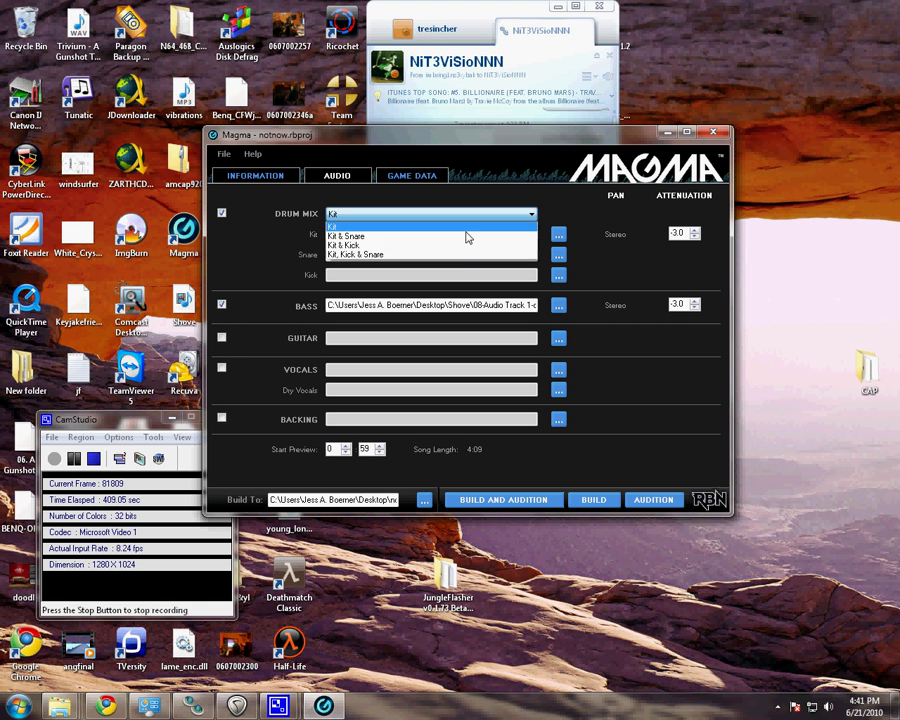
click(466, 240)
click(443, 252)
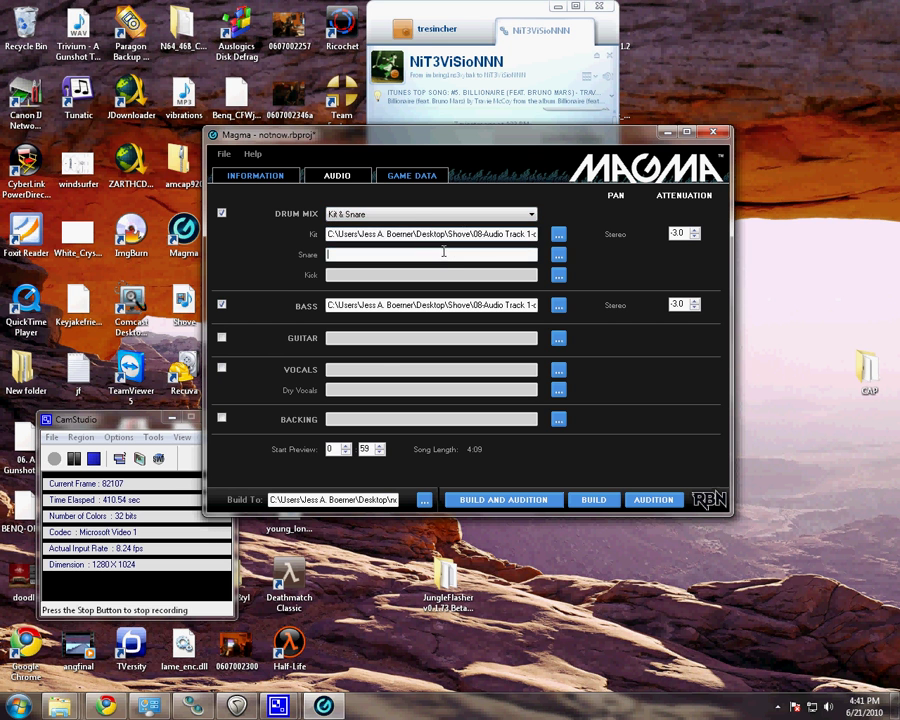
click(408, 213)
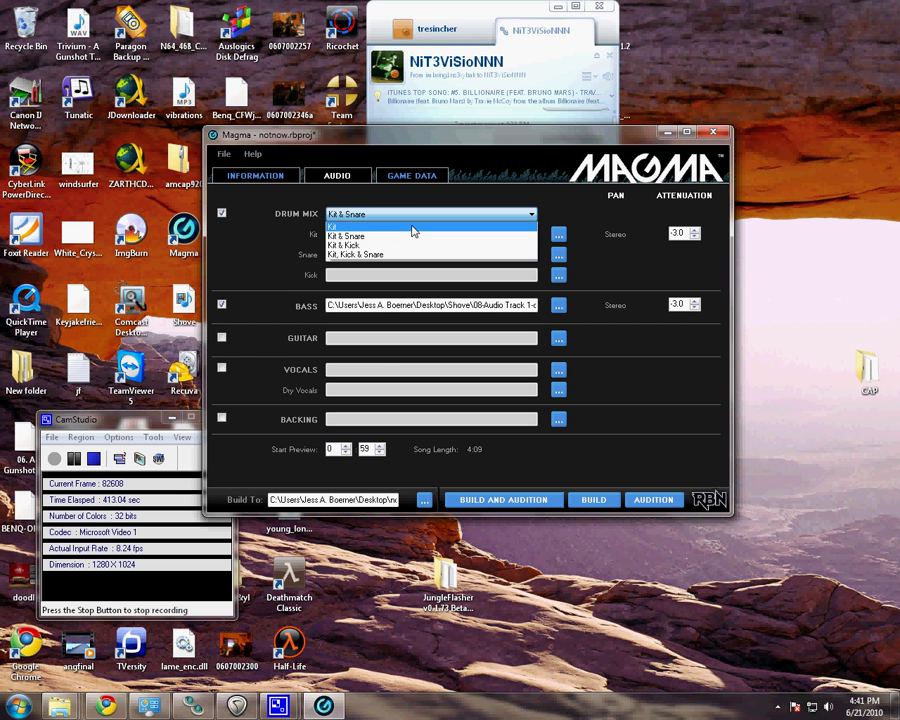
click(411, 227)
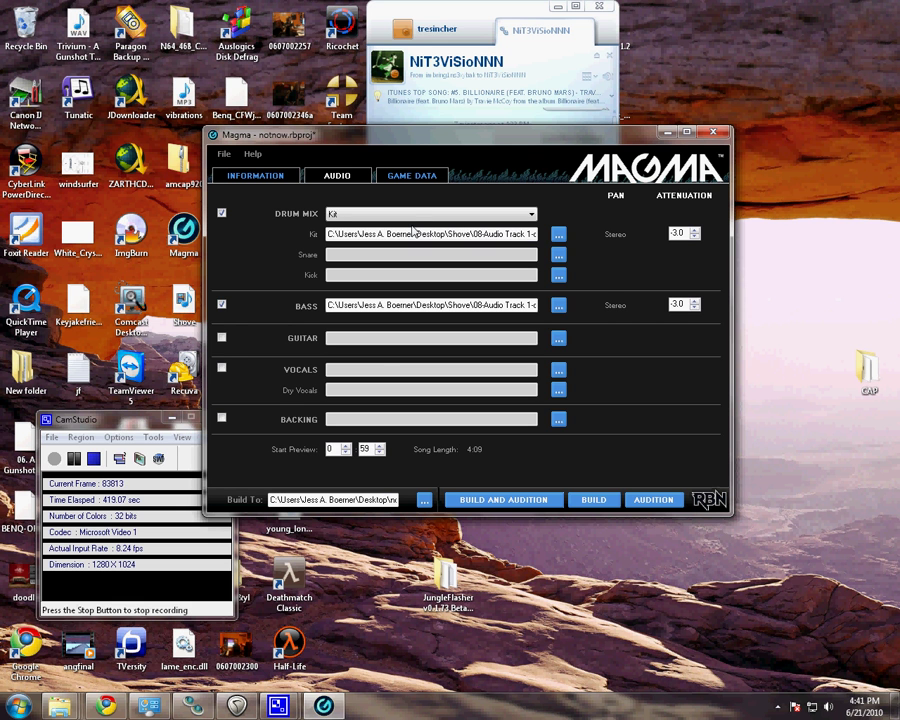
Examine the file paths for the drum kit and bass audio to compare which WAV file each one uses
drag(493, 234, 515, 247)
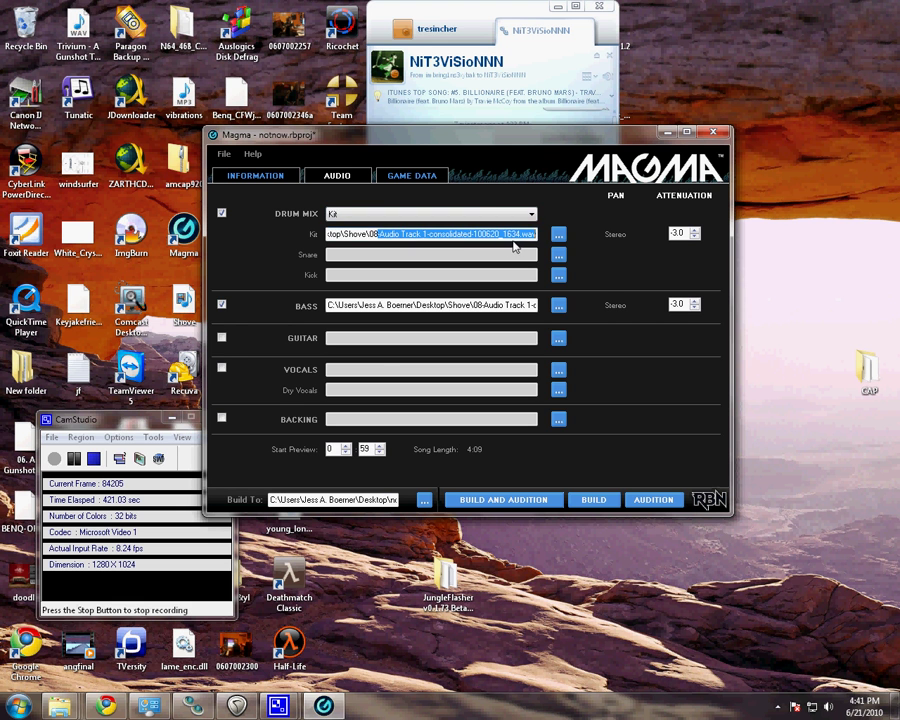
click(500, 236)
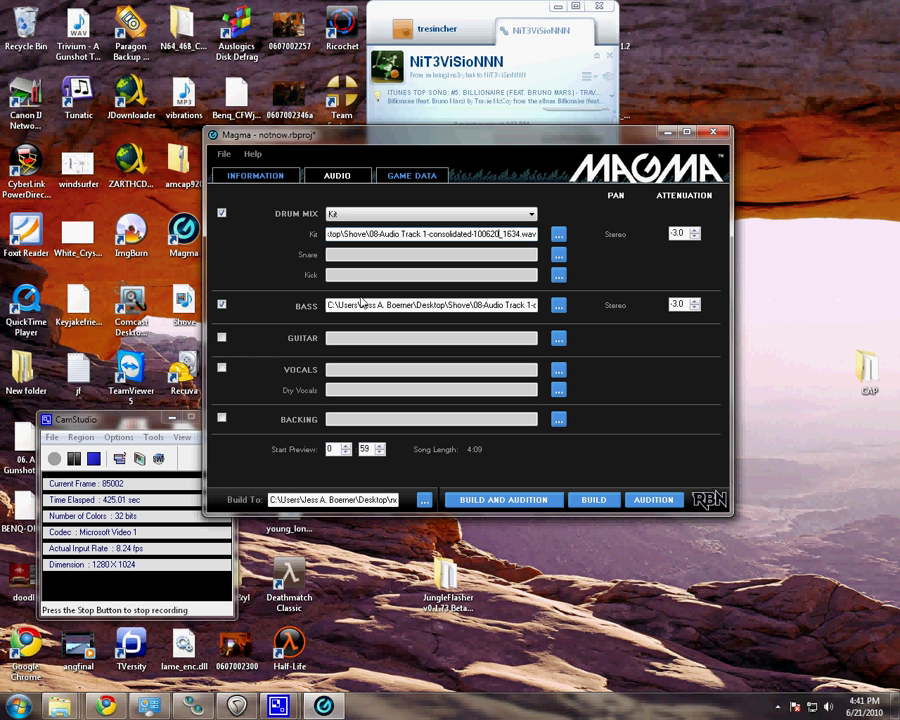
drag(388, 304, 437, 297)
click(524, 302)
drag(457, 234, 528, 235)
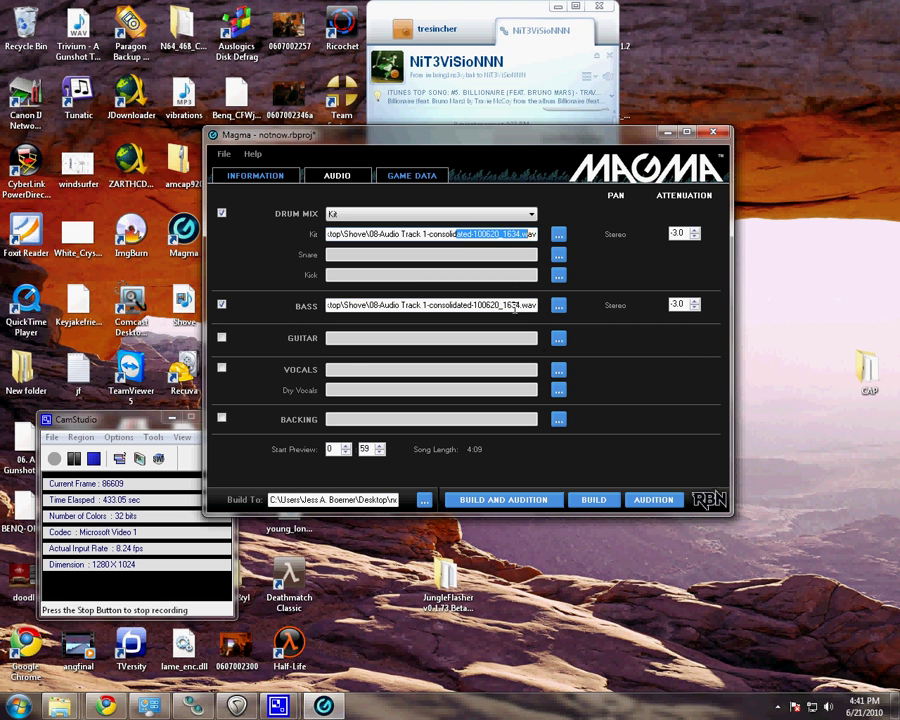
click(416, 231)
Raise the bass audio's attenuation value in small increments
click(694, 301)
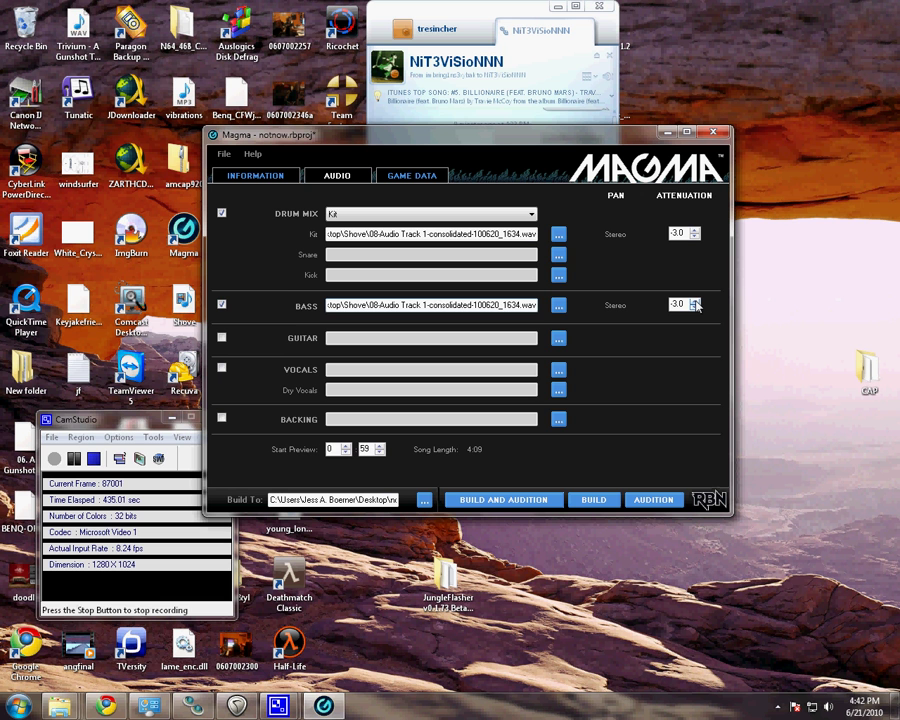
click(694, 301)
click(694, 301)
click(694, 302)
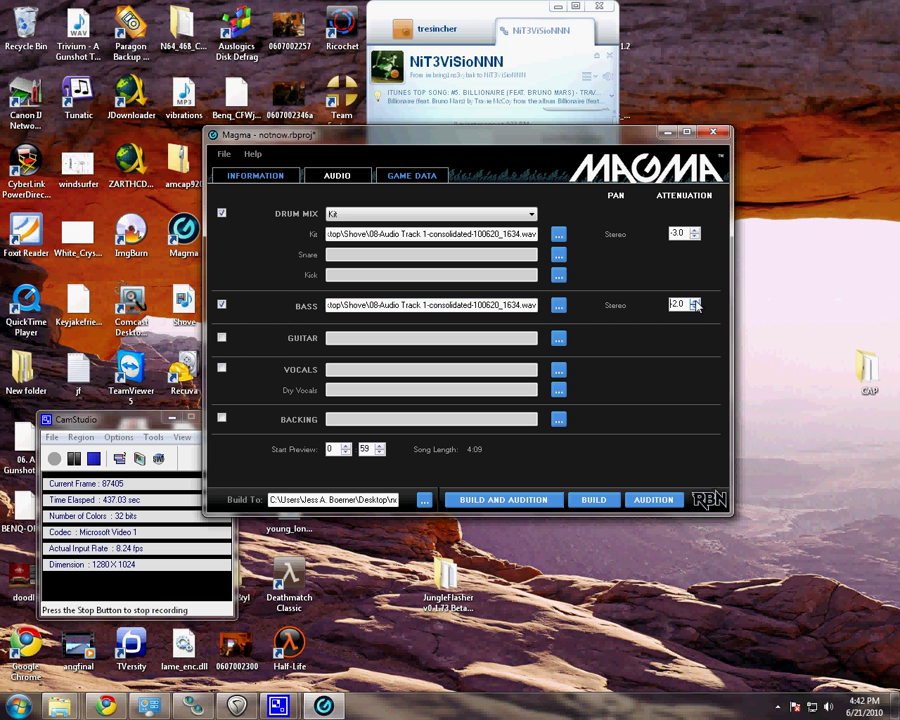
click(694, 302)
click(694, 302)
click(694, 302)
Choose Medium (100-160bpm) as the animation speed in the song's game data
click(422, 175)
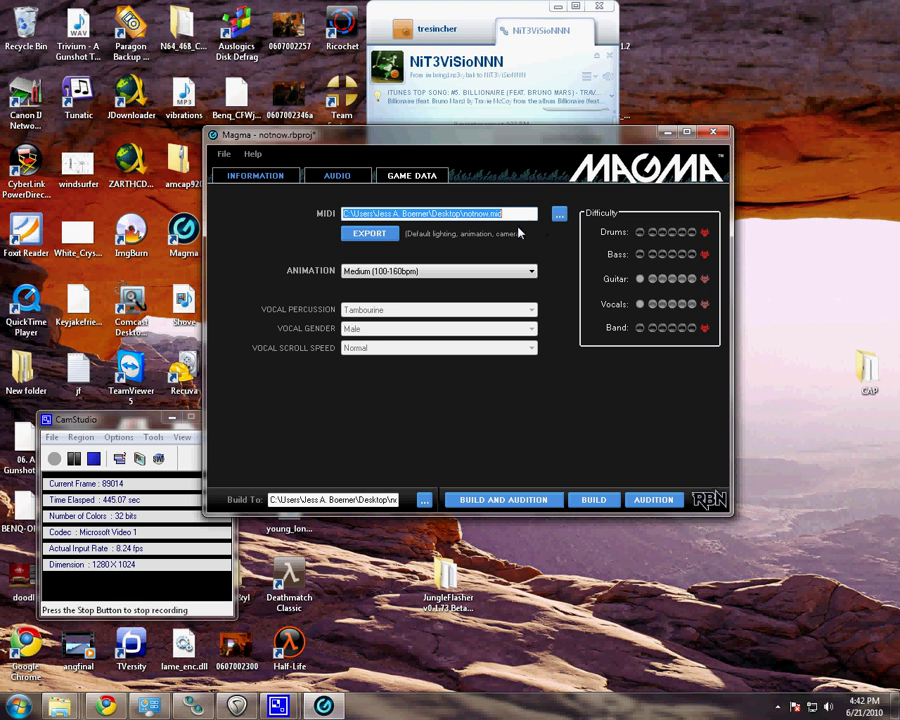
click(472, 276)
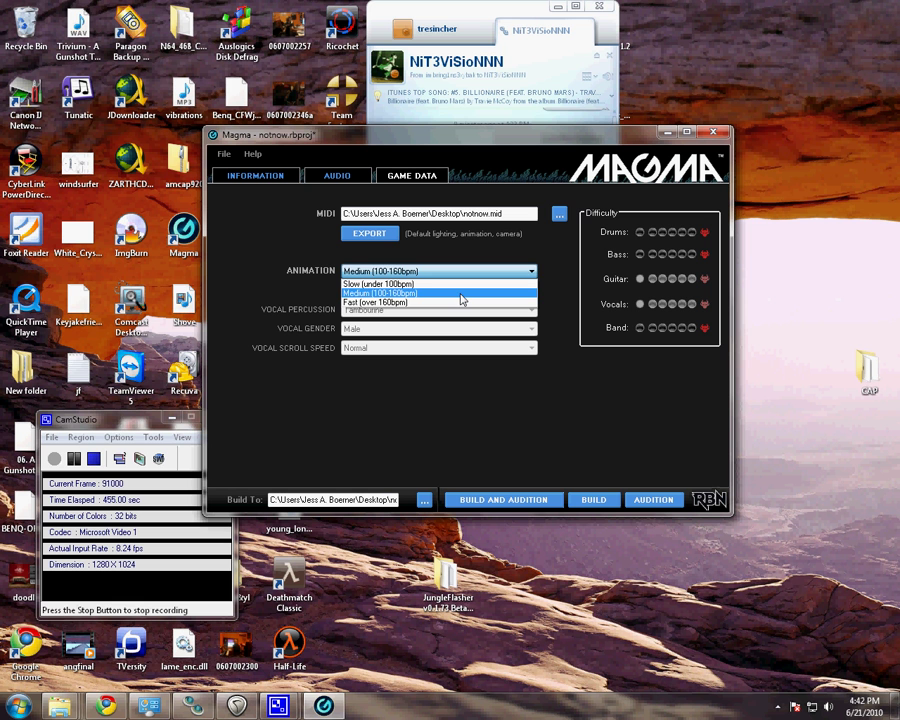
click(462, 296)
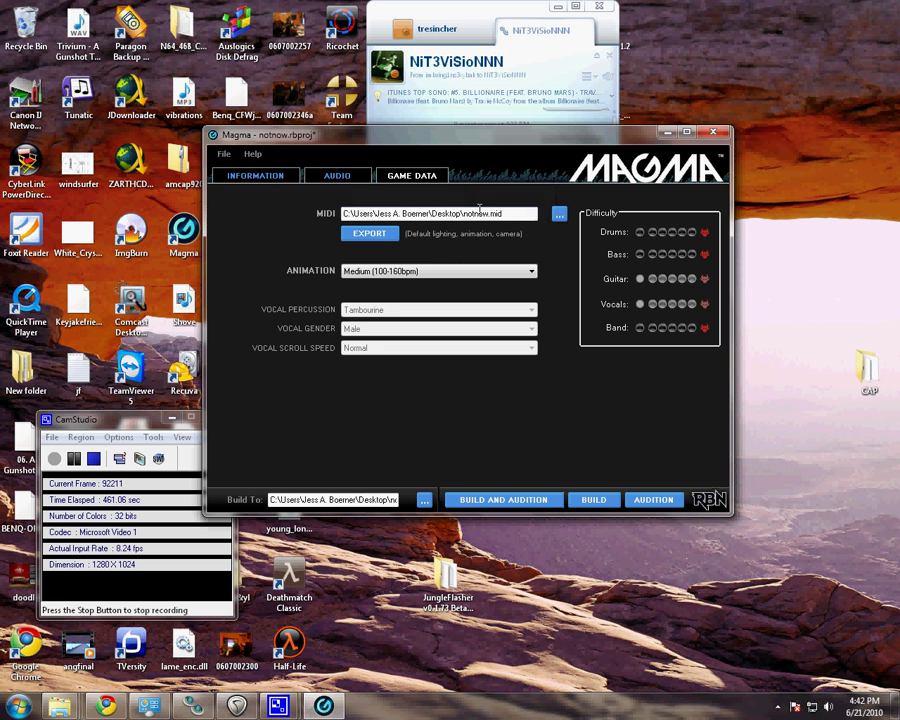
Recheck the audio, information and game data settings, and build the song pack while following the build log
click(337, 176)
click(256, 176)
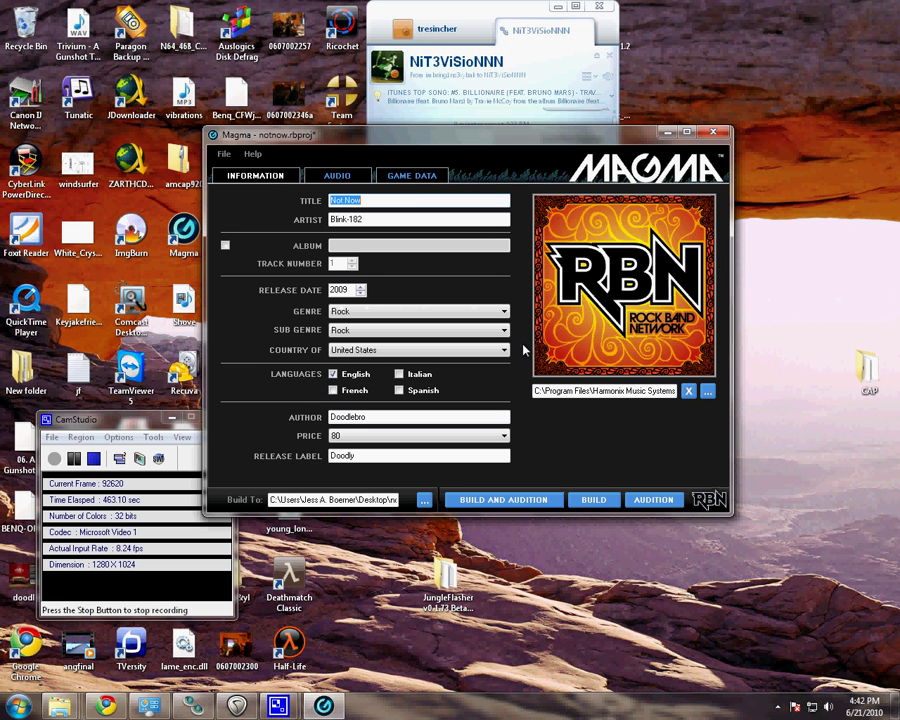
click(408, 175)
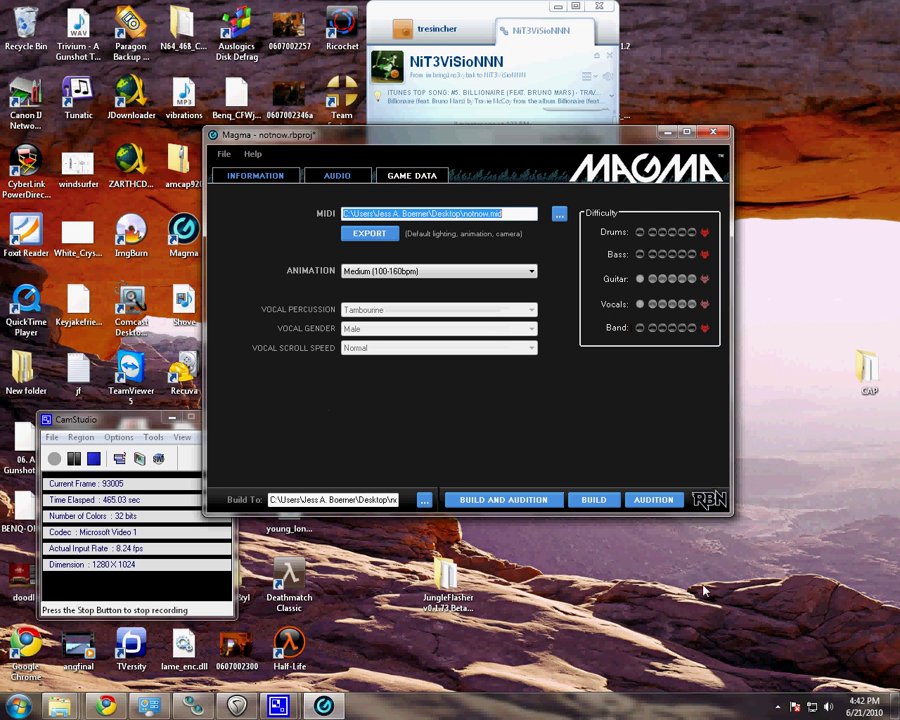
click(597, 505)
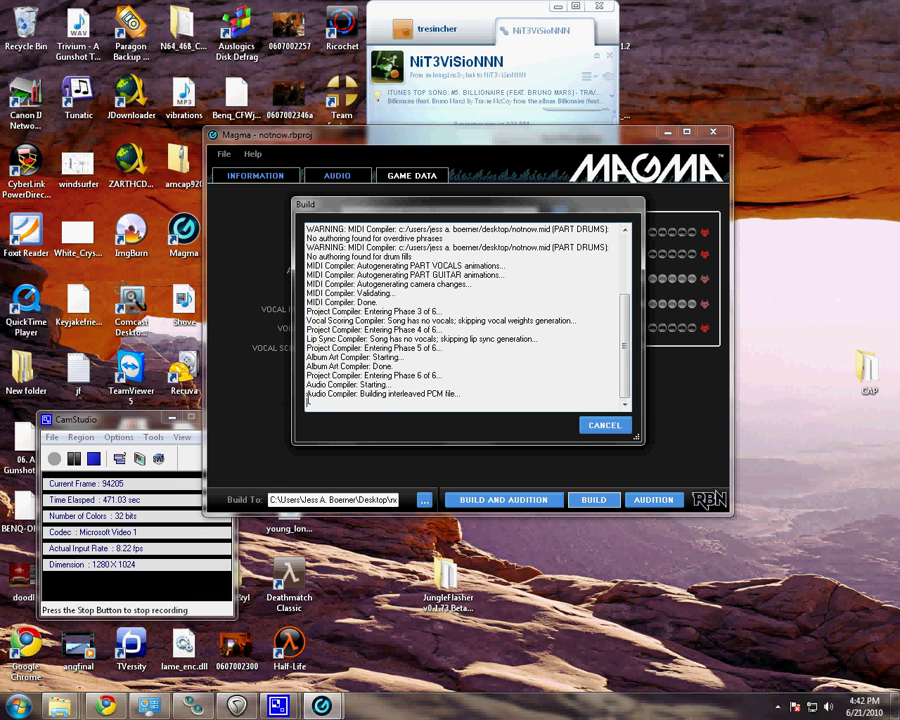
triple_click(472, 398)
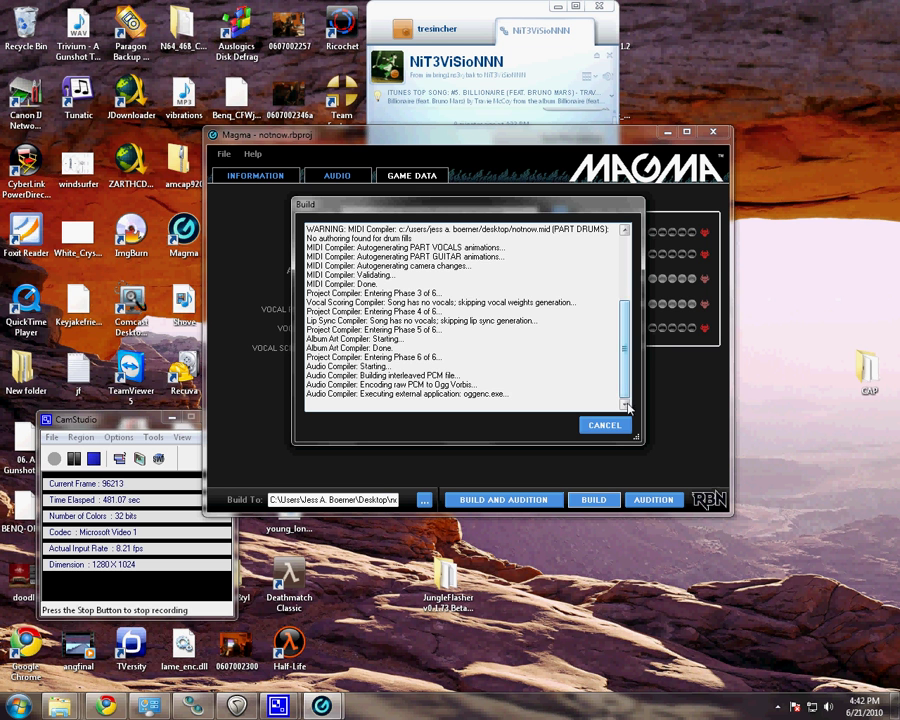
mouse_move(627, 395)
mouse_down()
mouse_move(625, 325)
mouse_move(634, 410)
mouse_up()
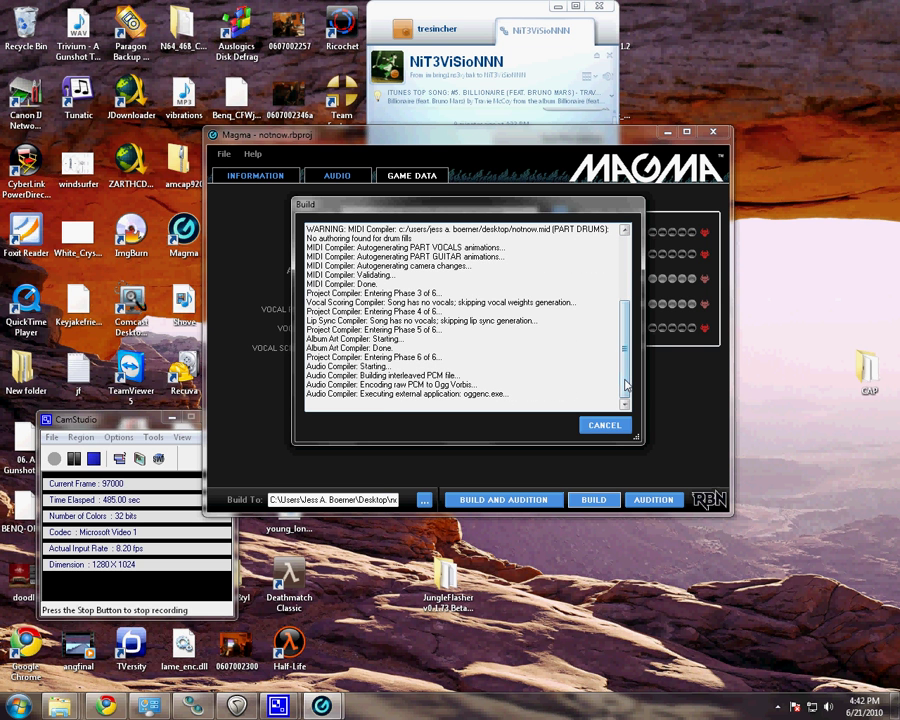